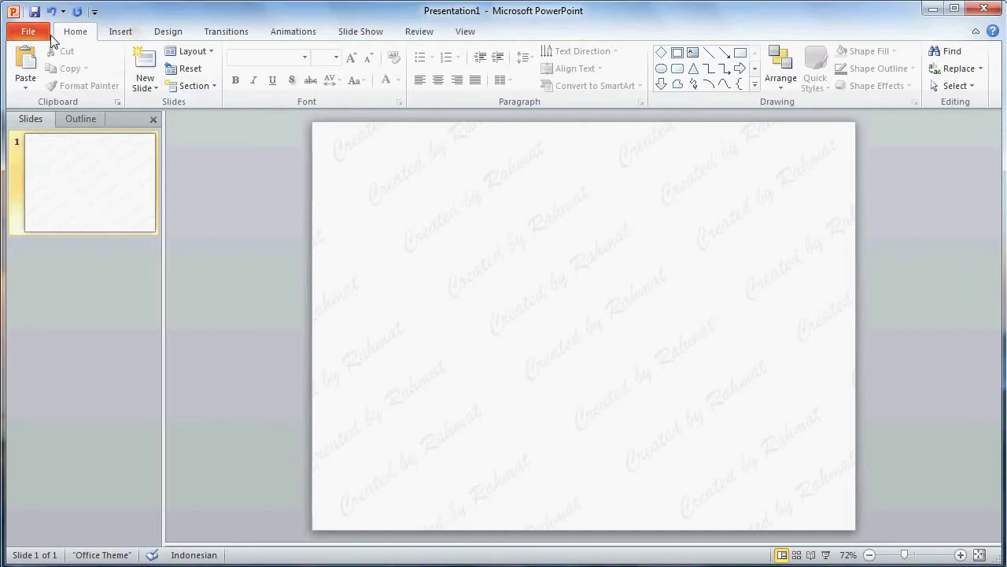
Add a new custom group named 'shape' under the Home tab in Customize Ribbon
click(28, 31)
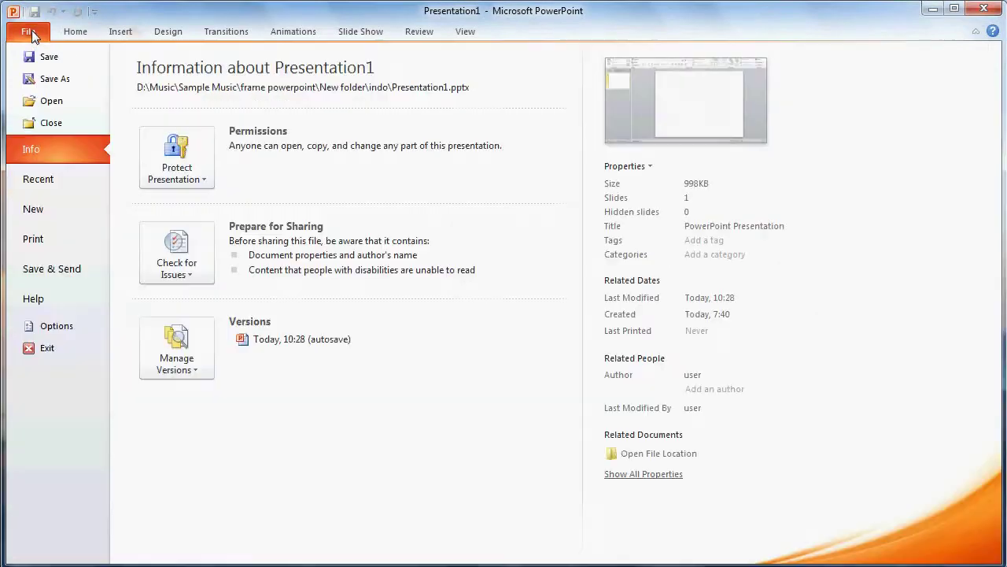
click(51, 326)
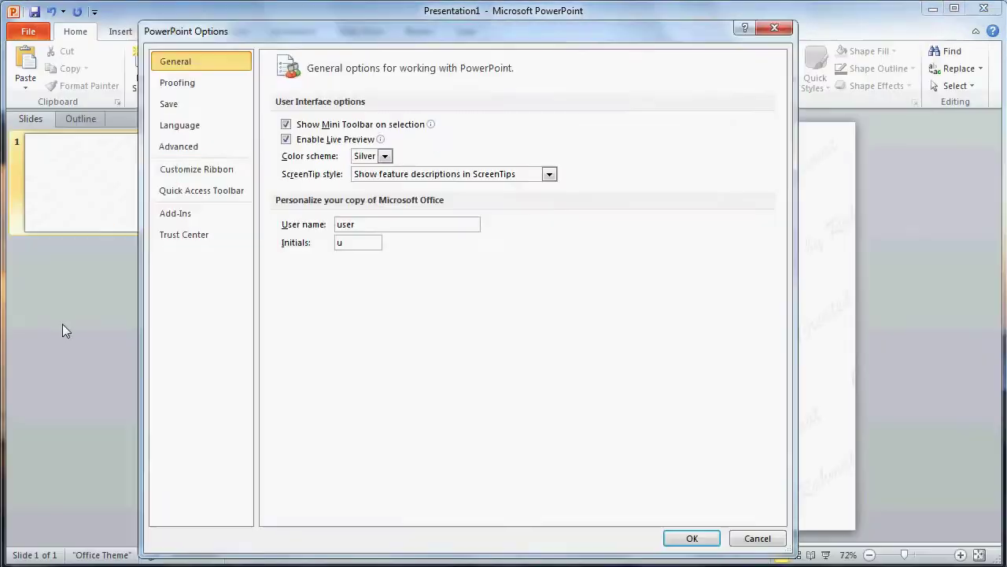
click(203, 171)
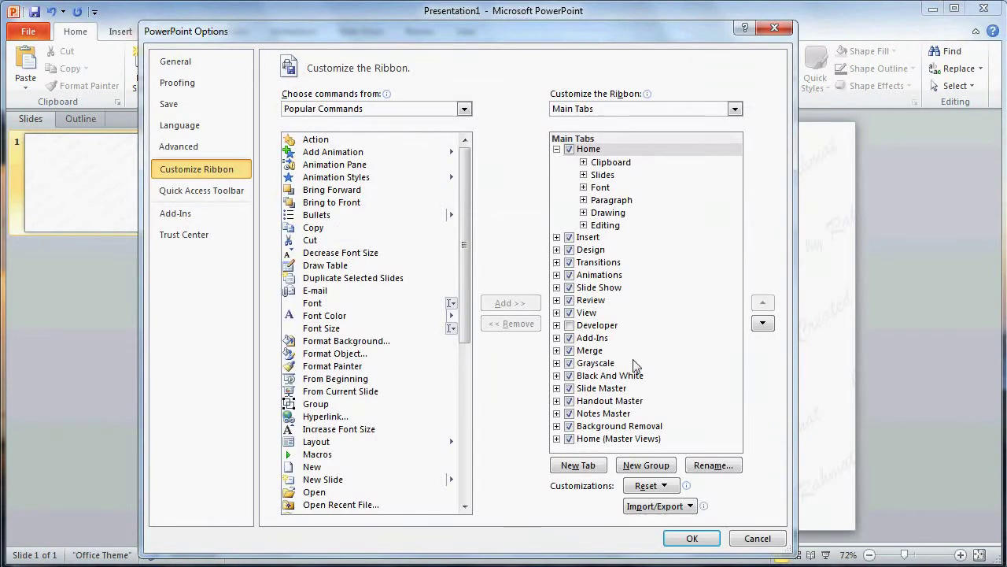
click(646, 464)
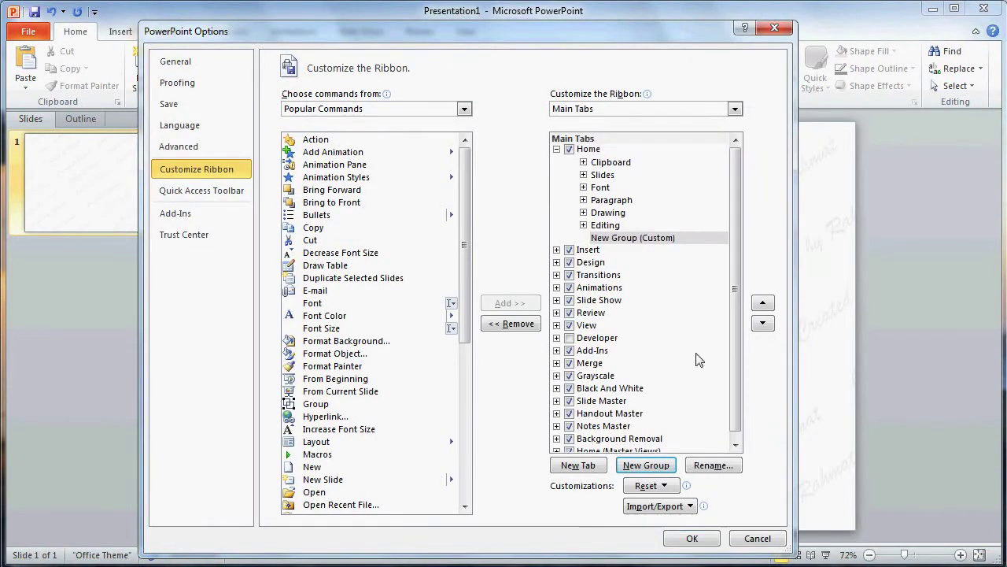
click(722, 469)
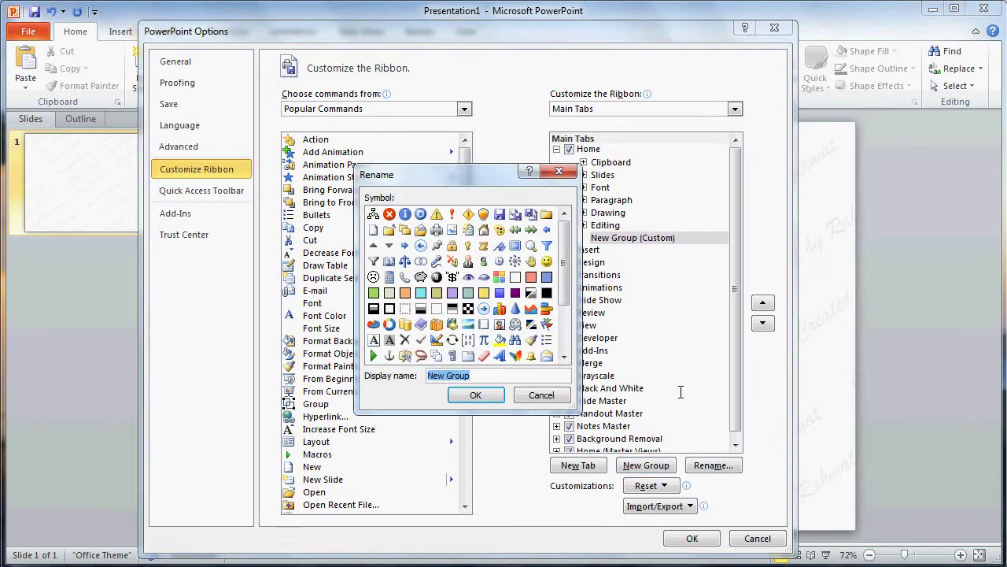
text(shape)
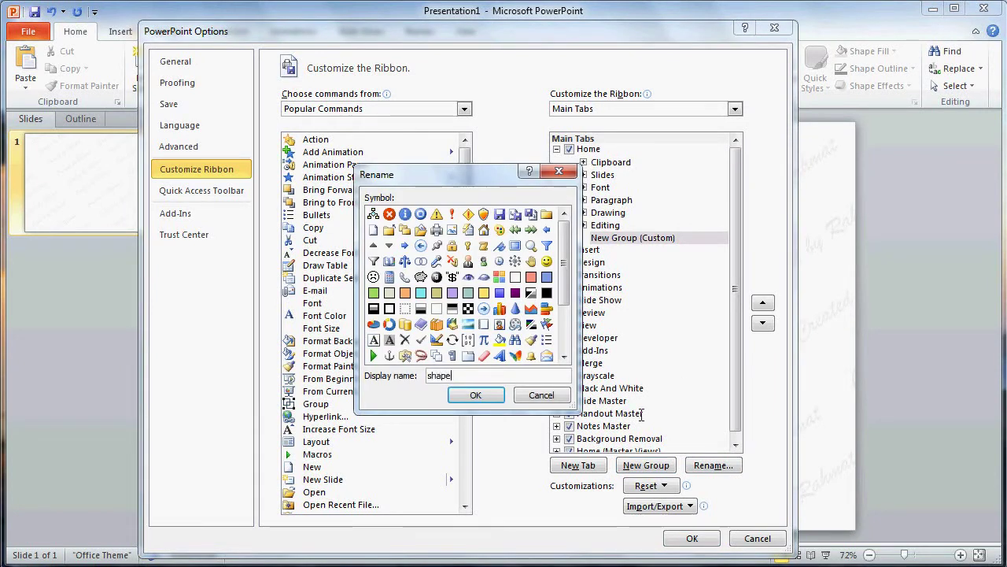
click(476, 394)
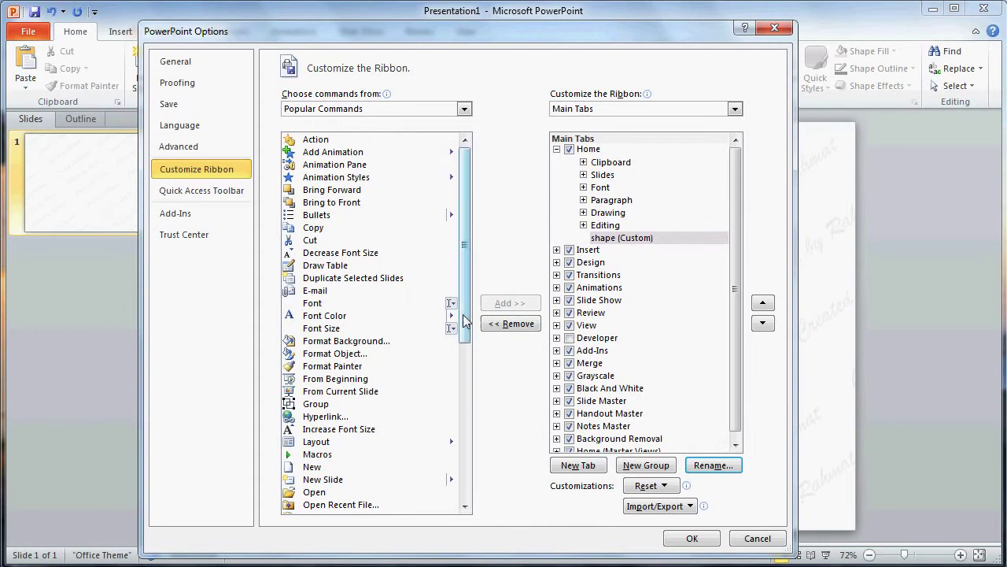
Add Shape Combine from Commands Not in the Ribbon to the 'shape' group and apply
click(463, 109)
click(434, 132)
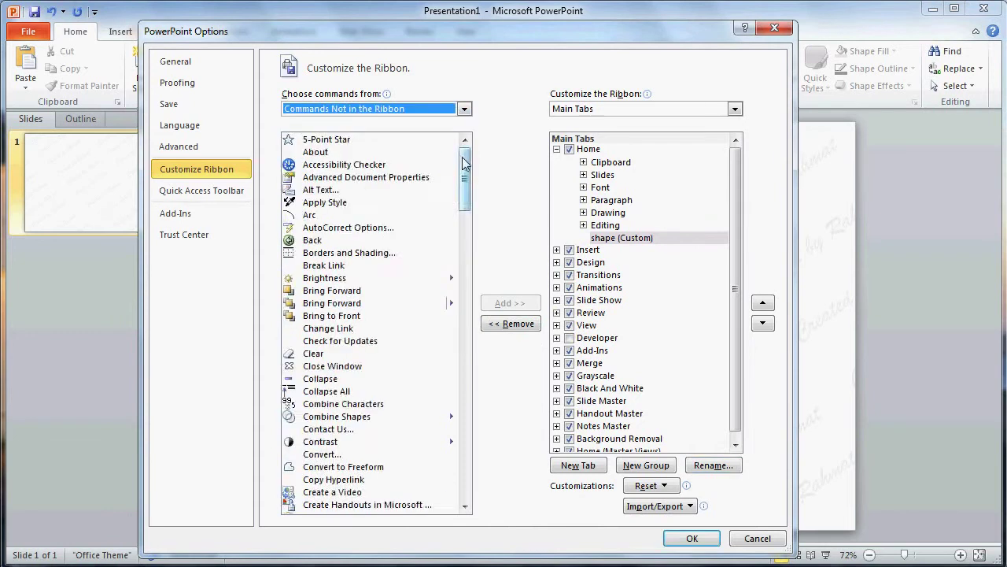
drag(462, 162, 465, 429)
click(349, 355)
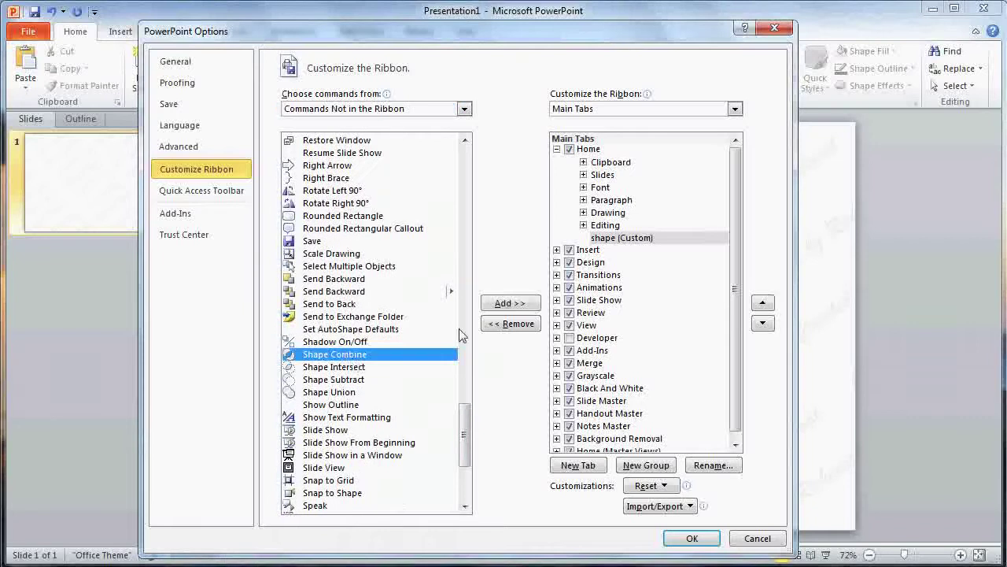
click(509, 304)
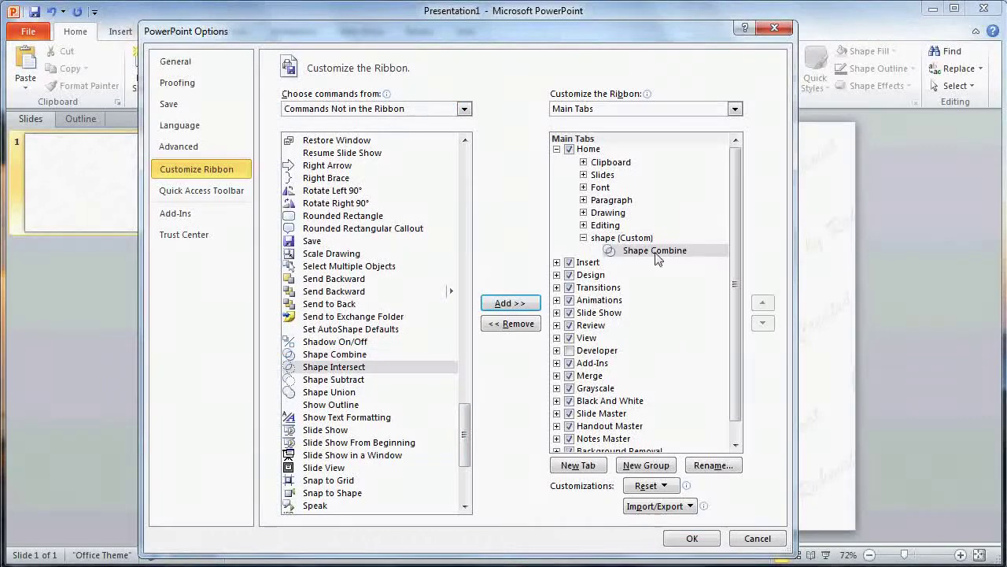
click(706, 541)
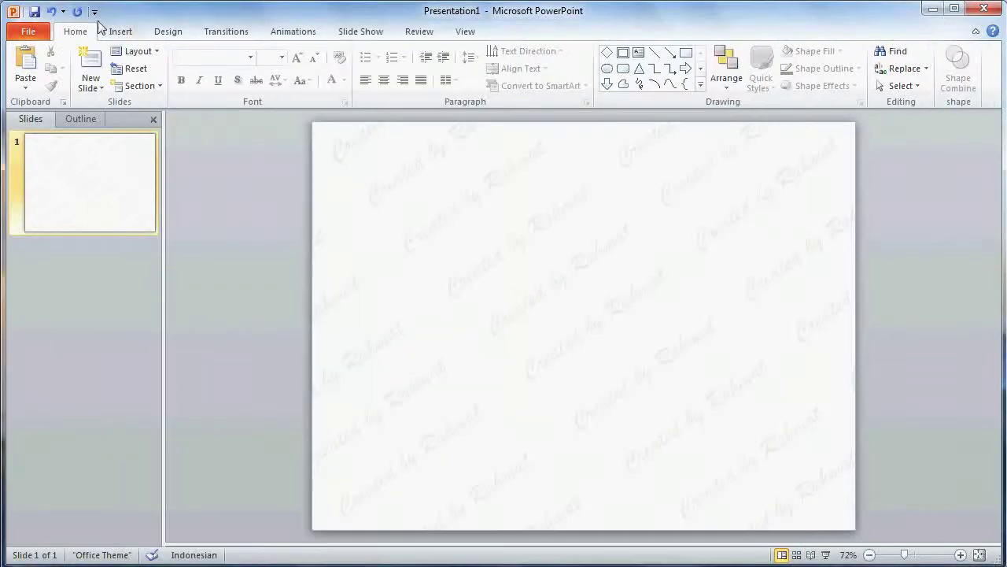
Draw a small Frame shape near the slide's top-left
click(126, 33)
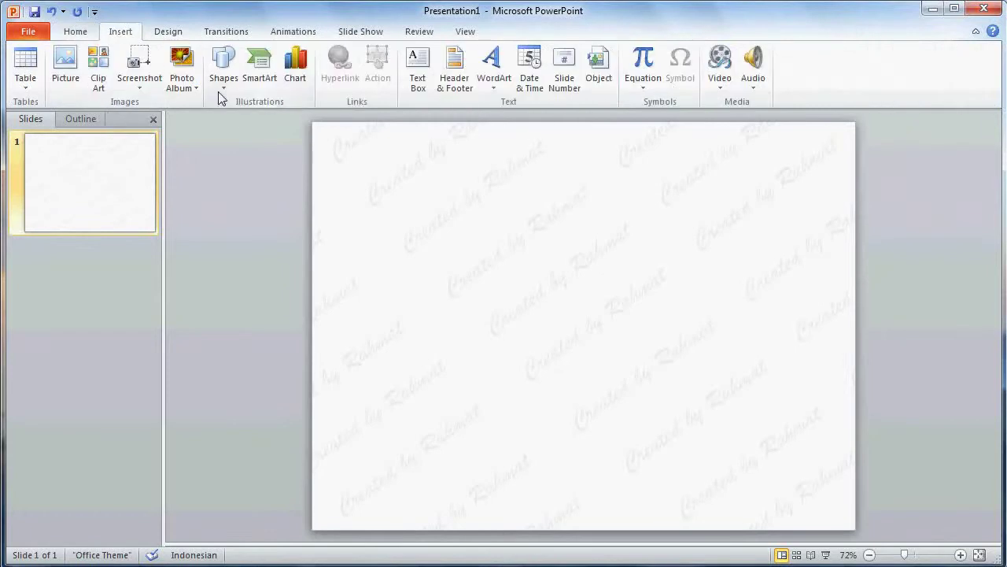
click(222, 75)
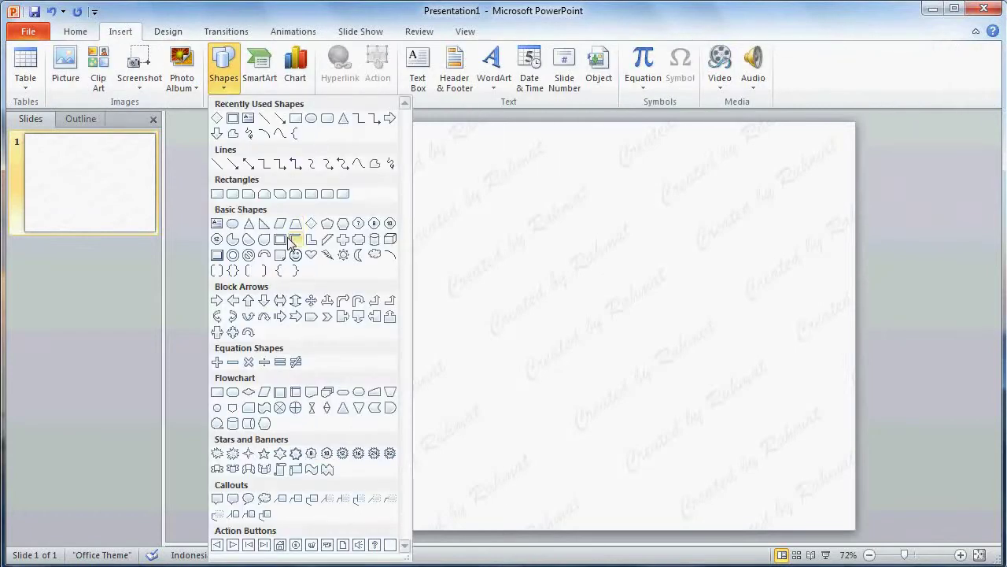
click(282, 241)
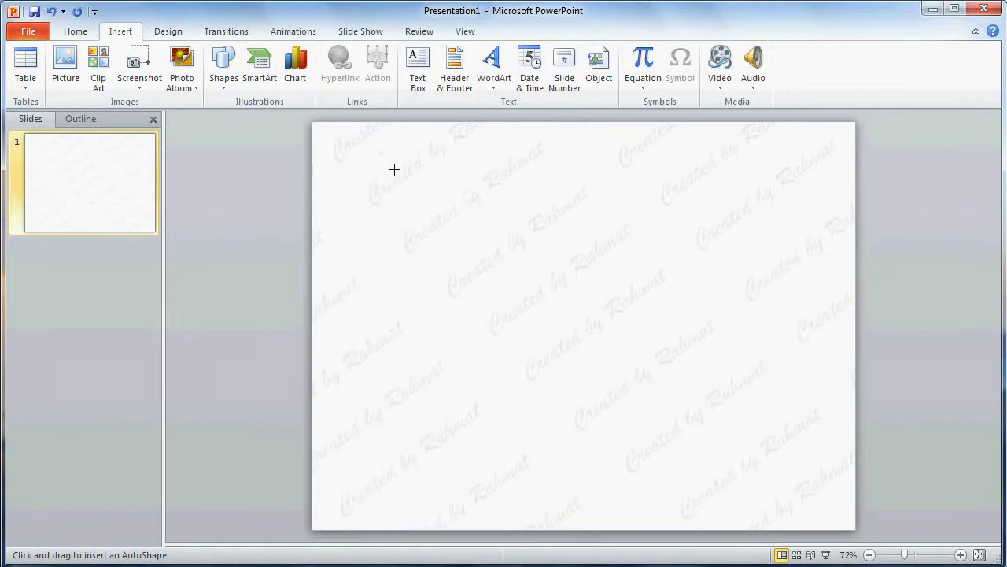
drag(394, 170, 457, 250)
key(Escape)
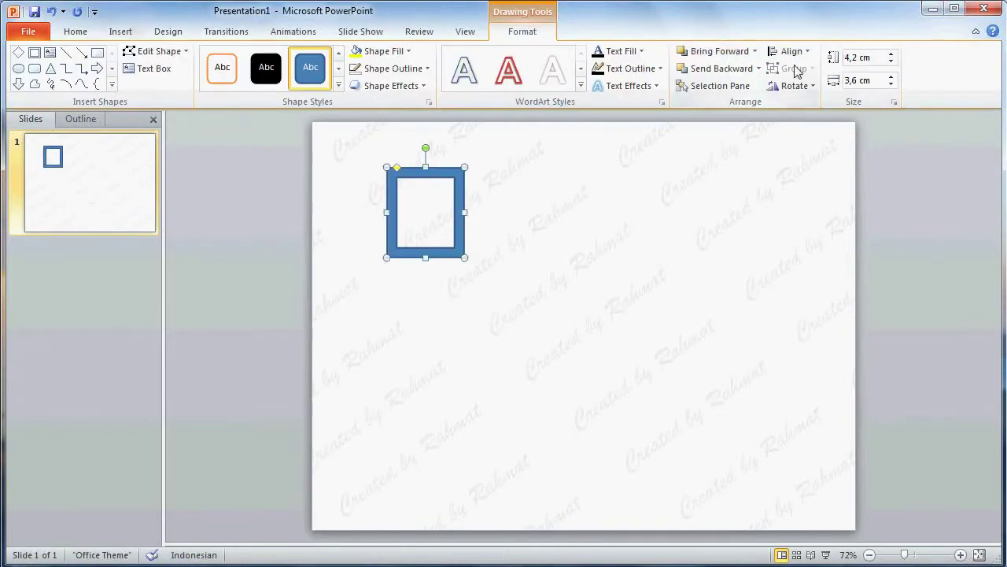
Size the frame to 17,1 × 23,4 cm, centre it on the slide and thicken its border
click(858, 58)
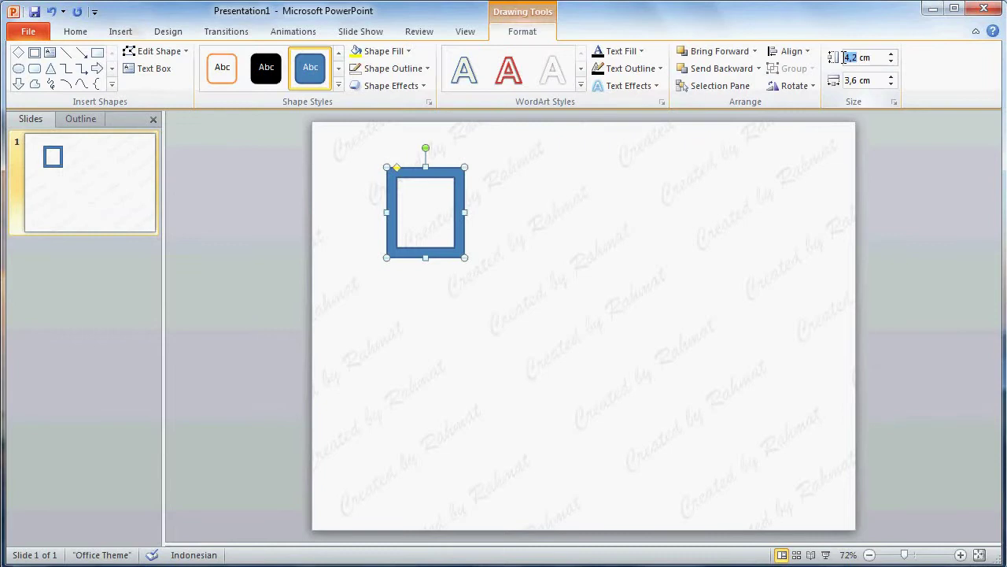
text(17,1)
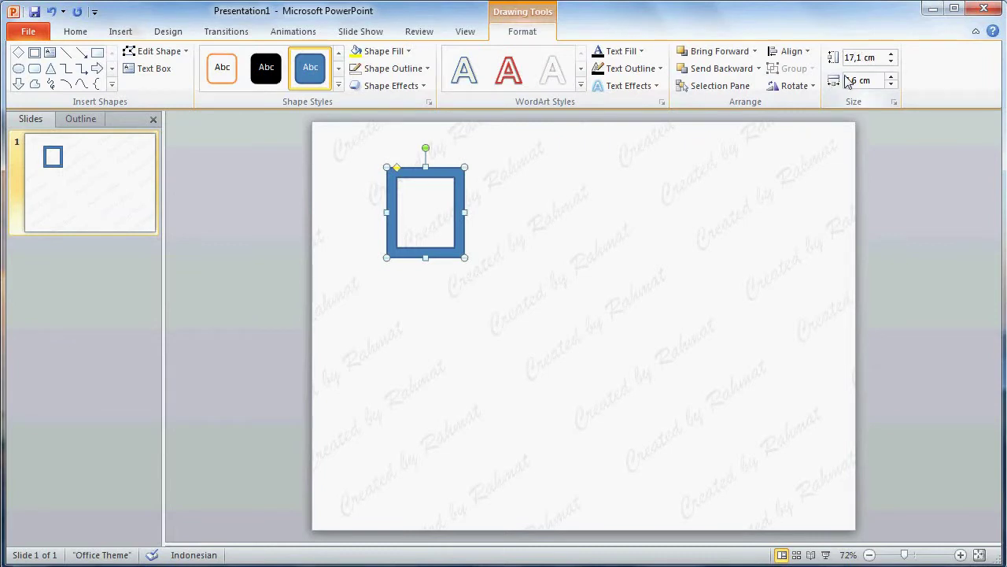
click(847, 80)
text(2)
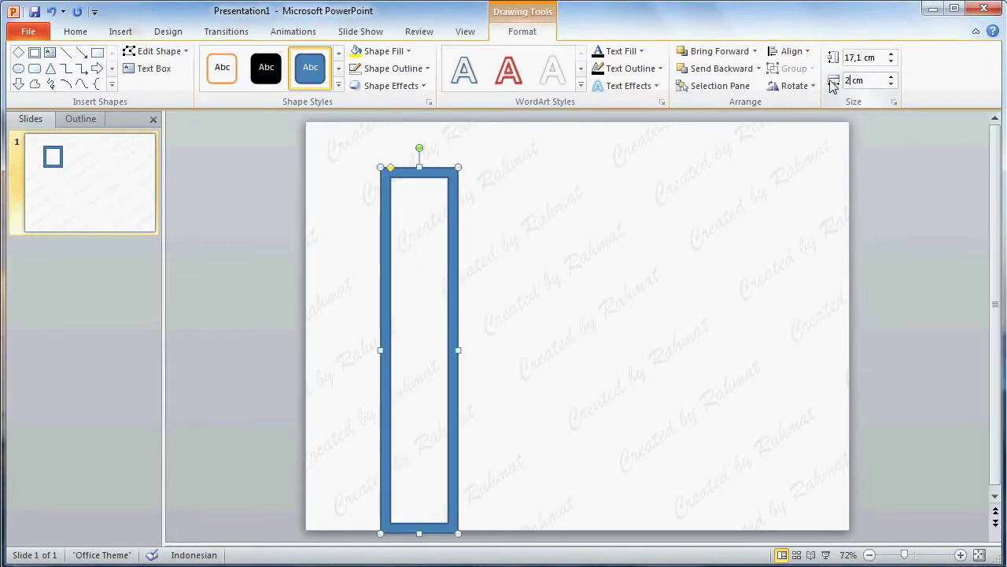
text(3,4)
key(Return)
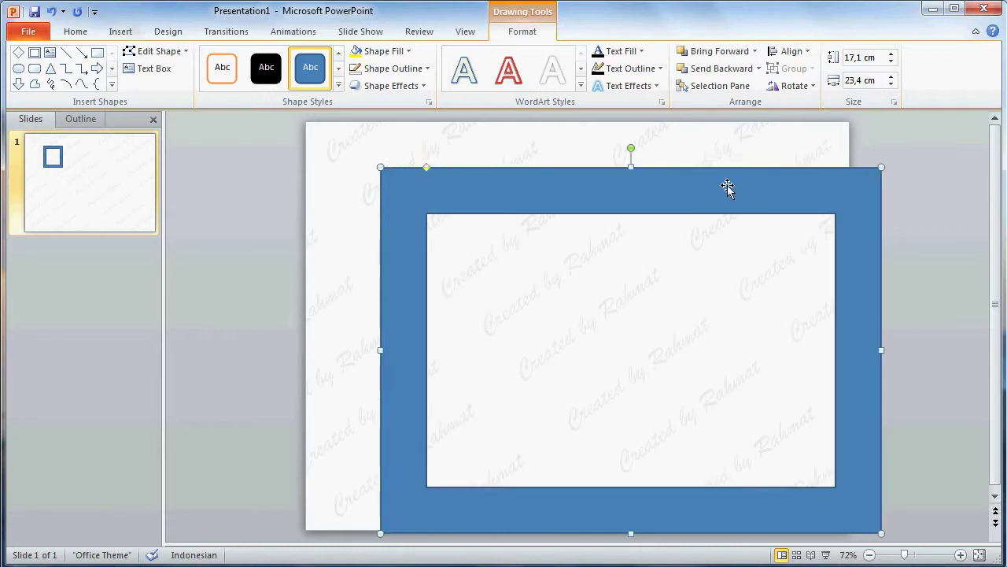
drag(726, 186, 685, 168)
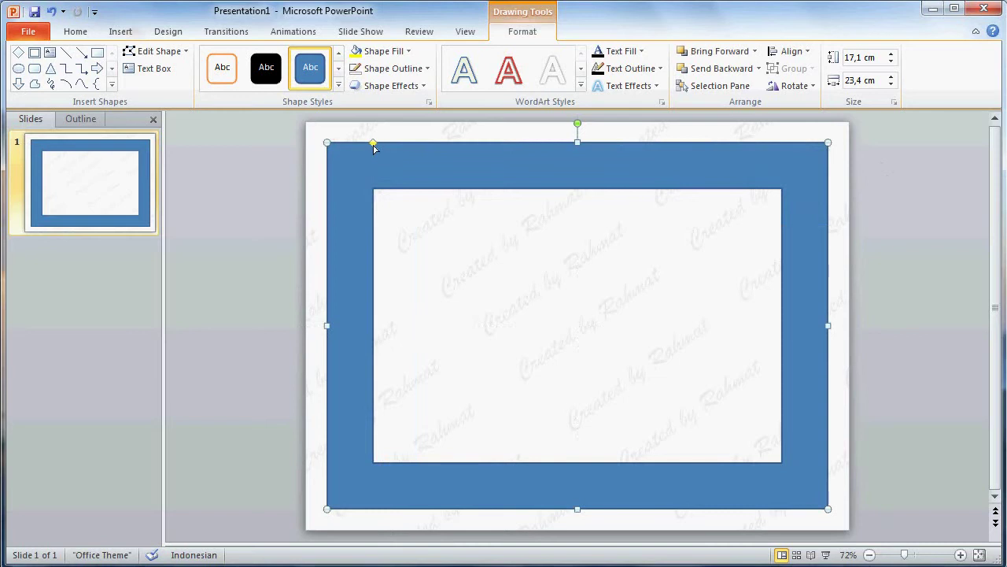
drag(375, 148, 384, 149)
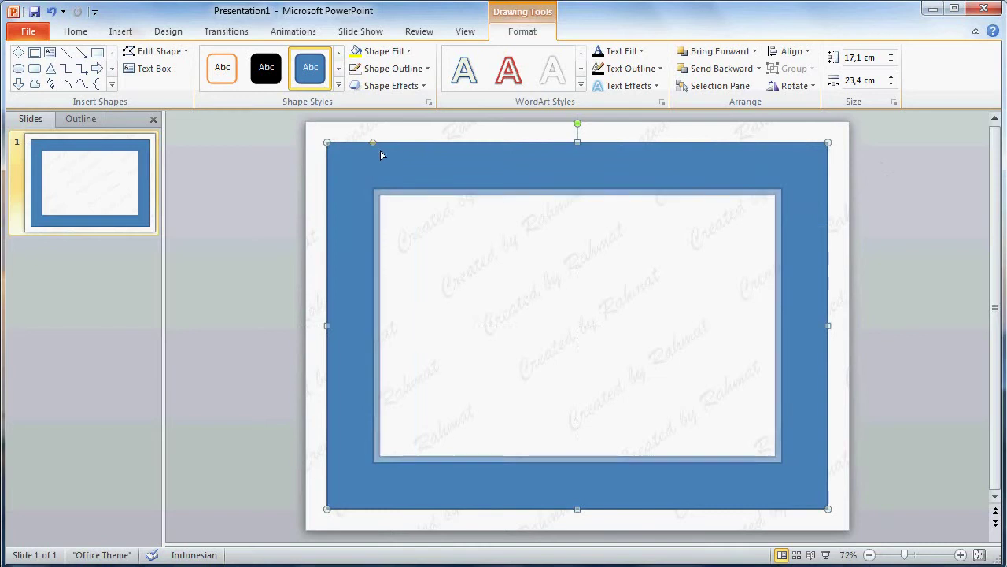
click(245, 169)
Place a small Diamond shape beside the slide
click(119, 33)
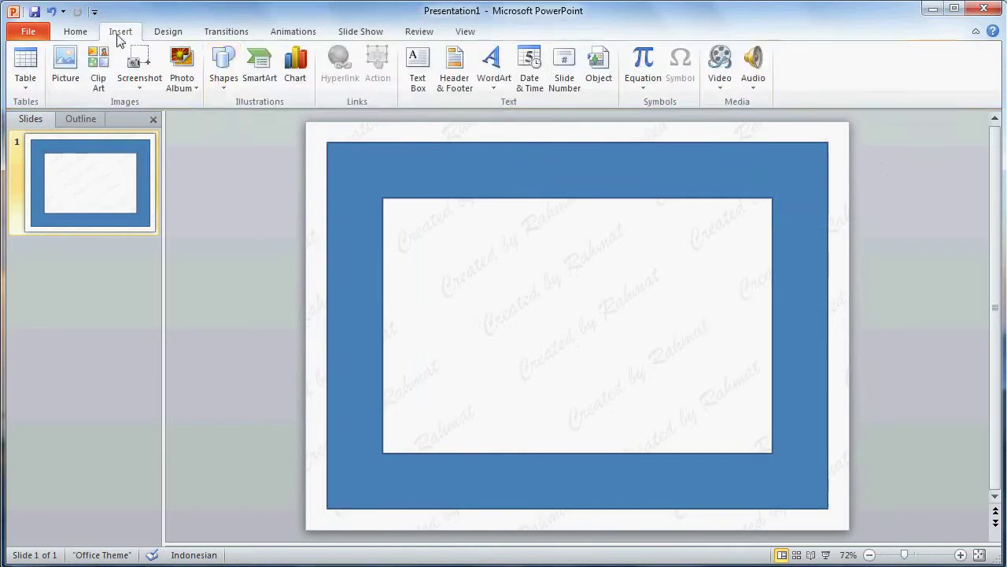
click(219, 88)
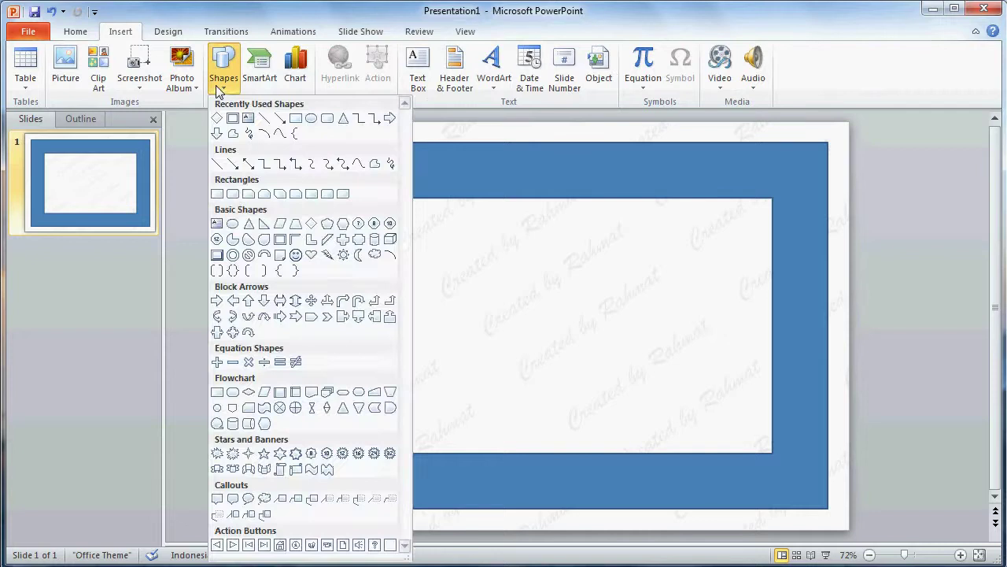
click(311, 225)
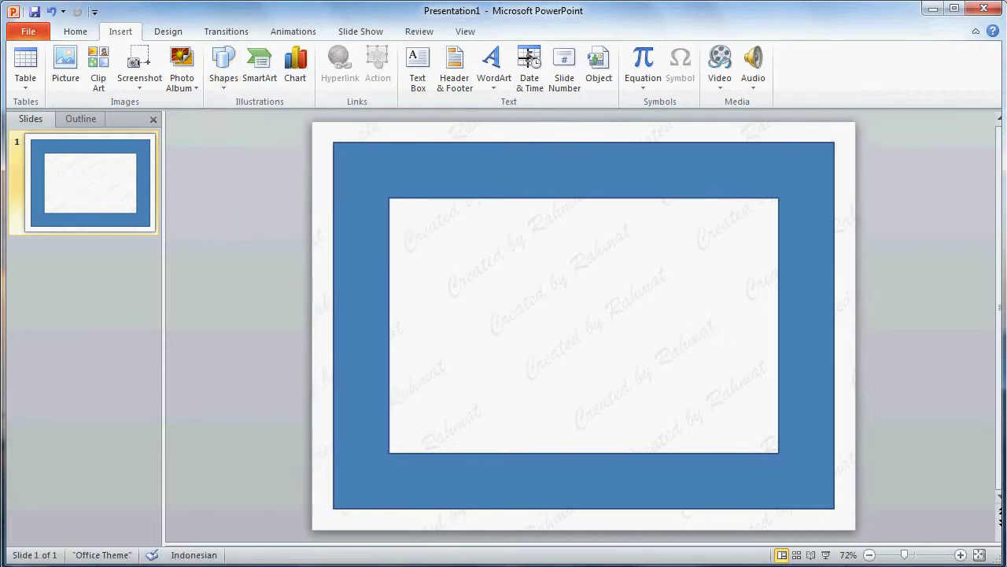
click(482, 30)
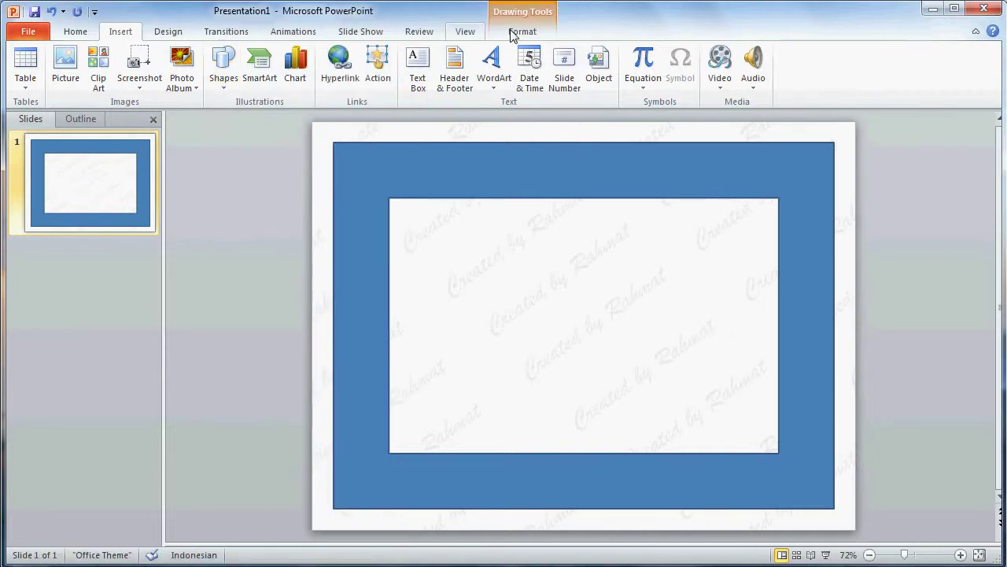
Size the diamond to 1,4 × 1,4 cm and move it onto the frame's top-left corner
click(523, 32)
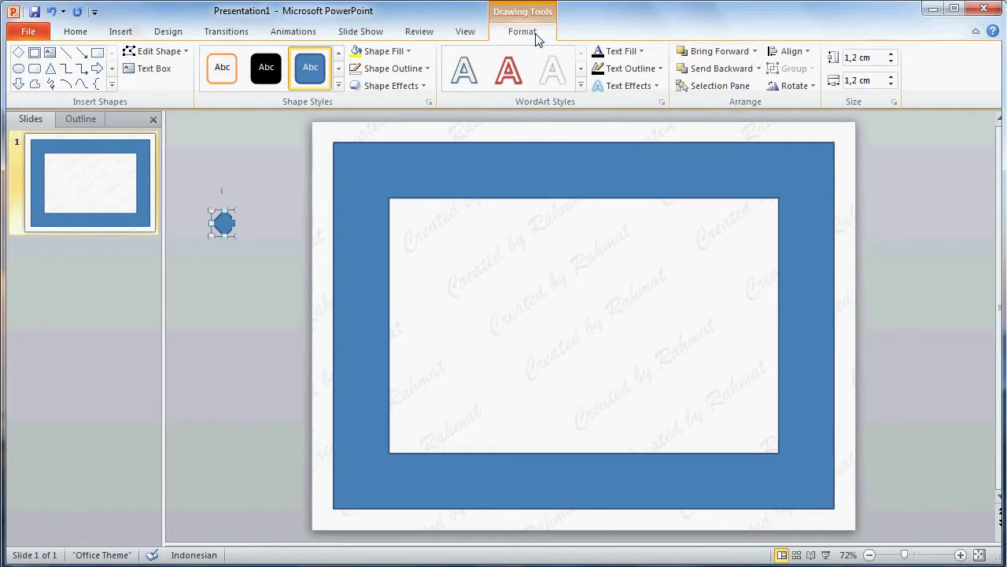
click(858, 57)
click(860, 57)
text(1,4)
click(861, 82)
click(860, 81)
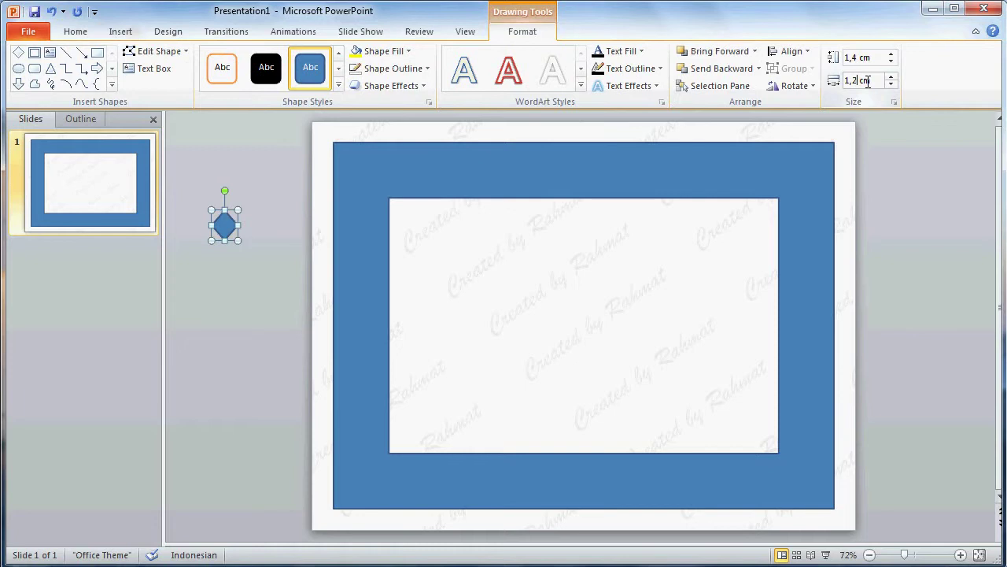
key(Return)
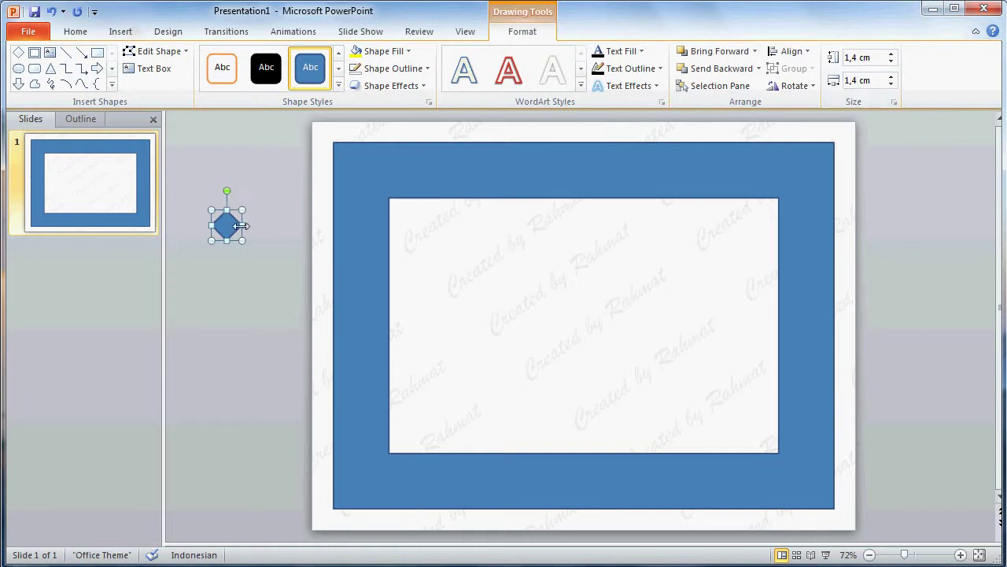
drag(229, 229, 366, 176)
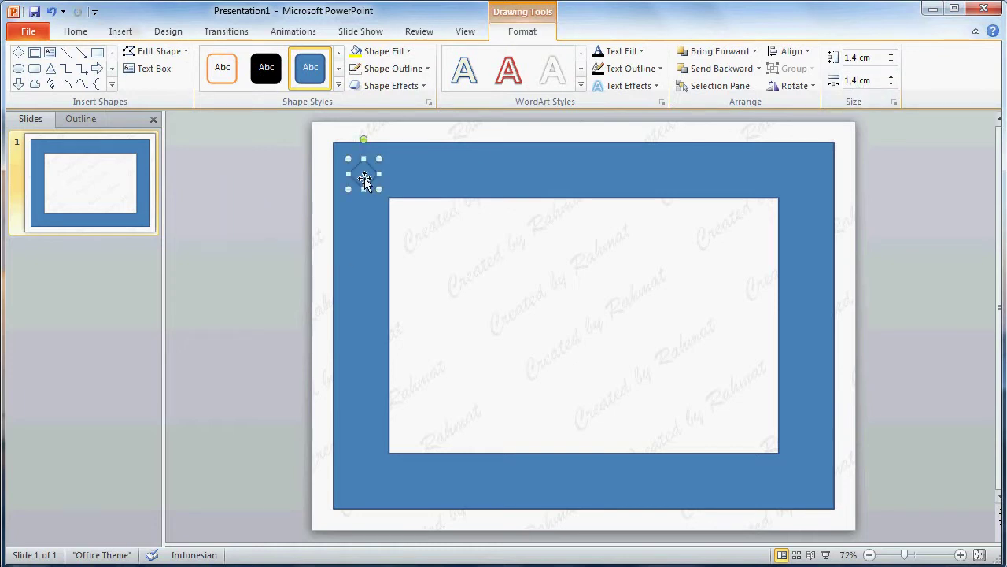
click(77, 32)
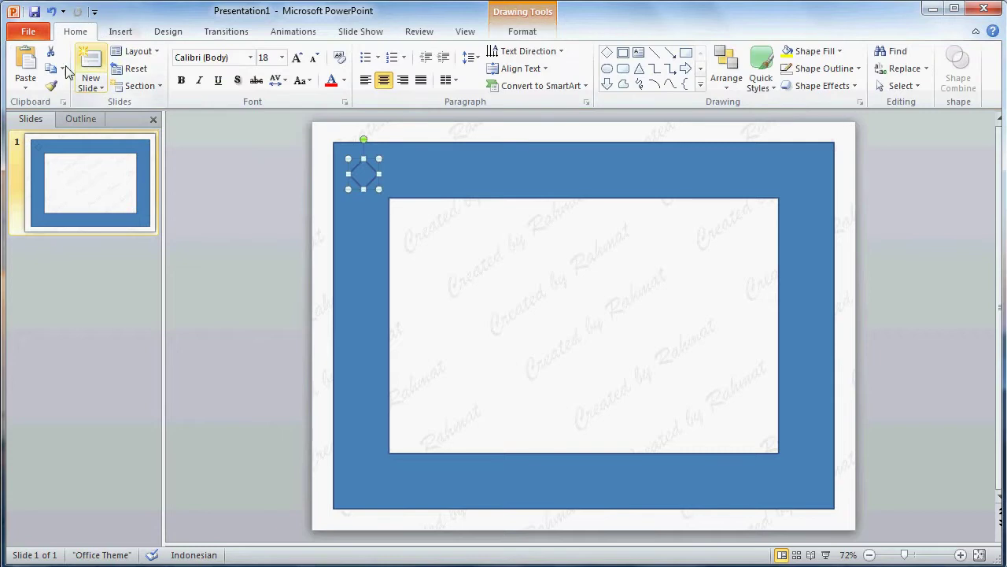
Paste a second diamond directly under the first on the left border
click(51, 69)
click(40, 69)
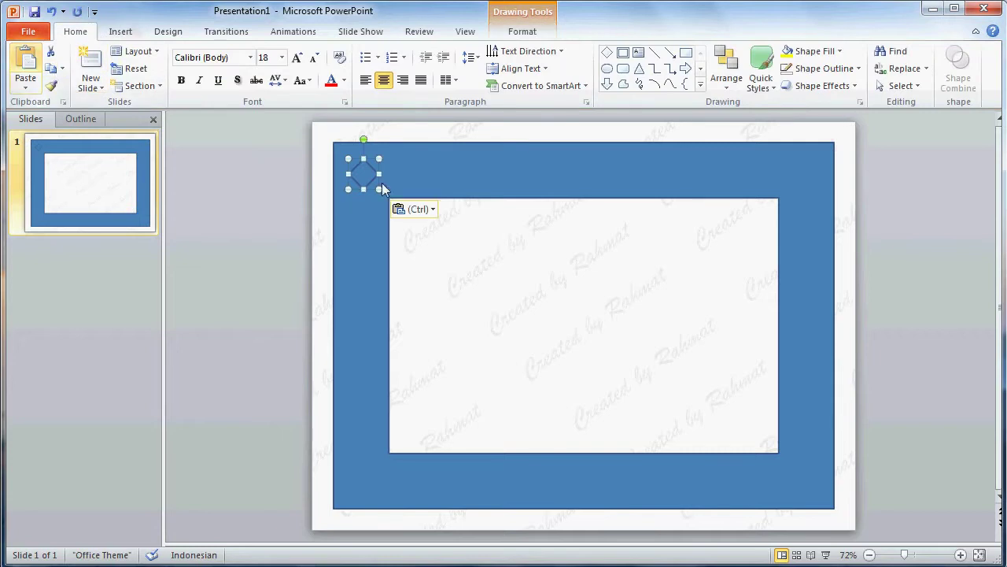
key(ctrl+v)
drag(372, 188, 364, 210)
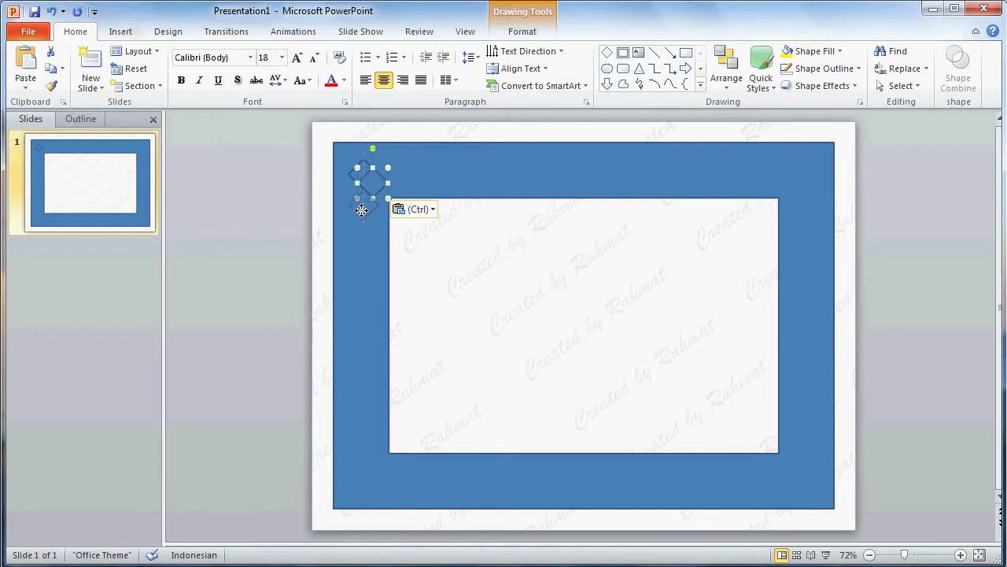
drag(361, 210, 364, 210)
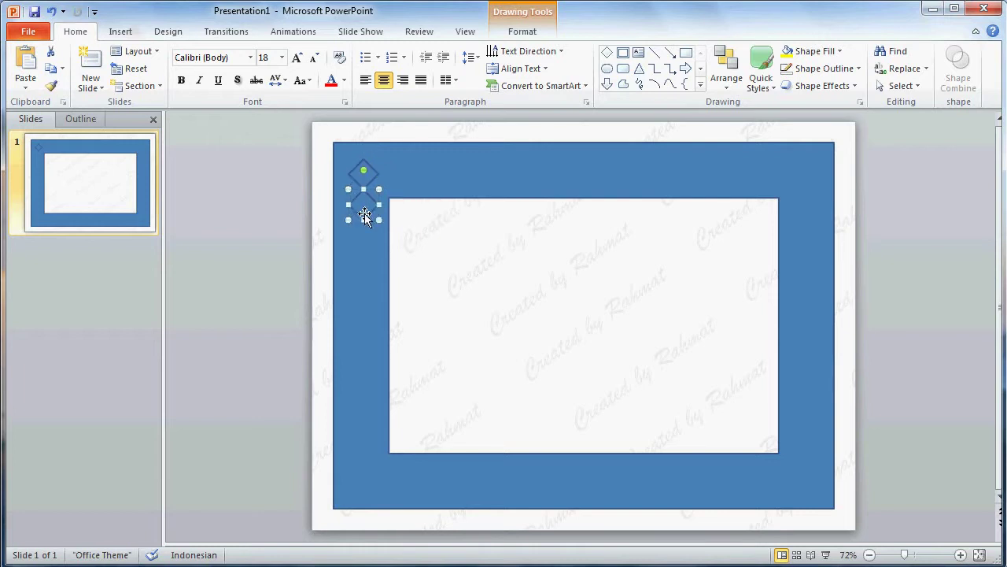
click(292, 147)
Duplicate the diamonds as a pair, then as a group of four, extending the left column downward
drag(282, 140, 384, 259)
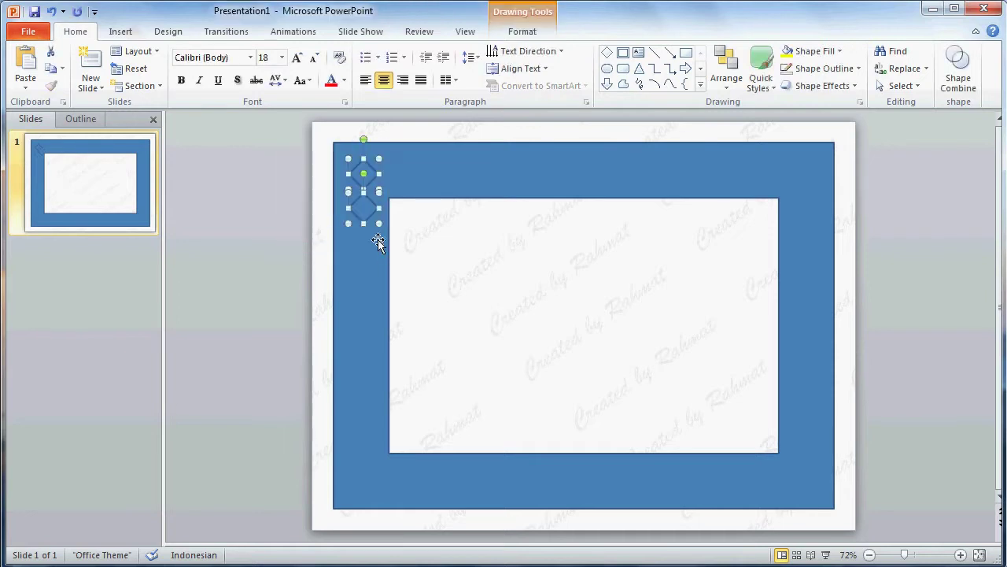
click(51, 70)
click(25, 67)
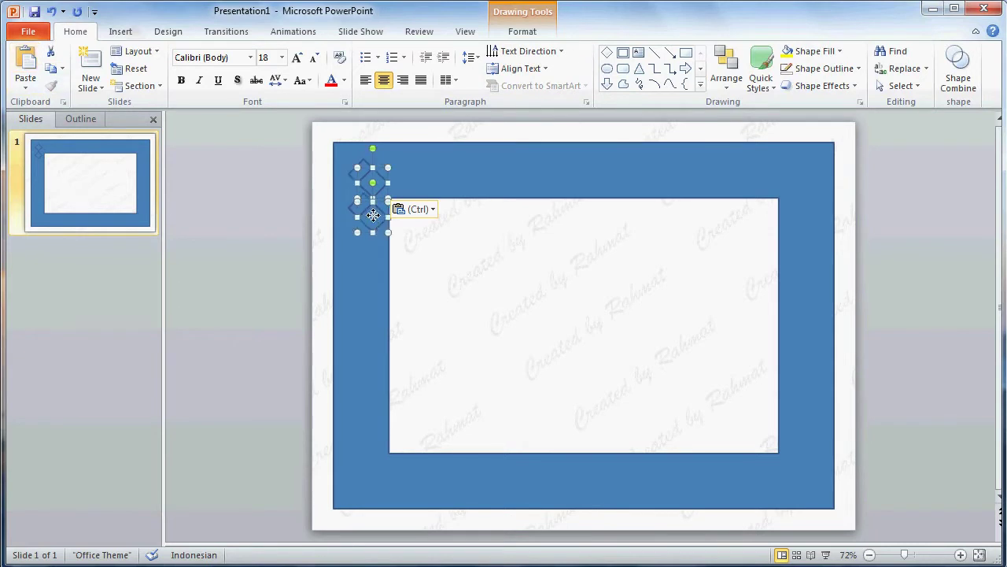
drag(368, 209, 359, 269)
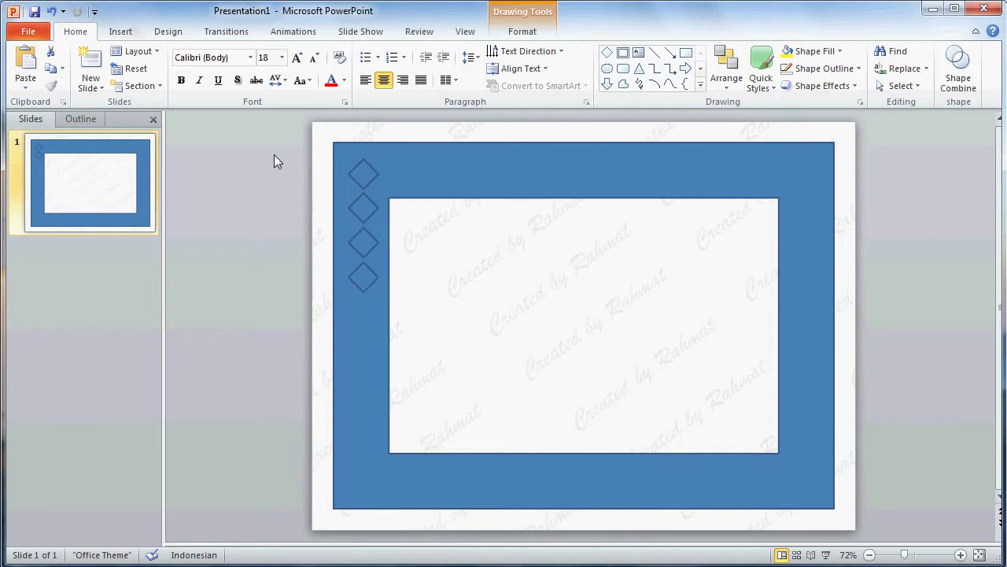
drag(266, 139, 383, 330)
click(50, 68)
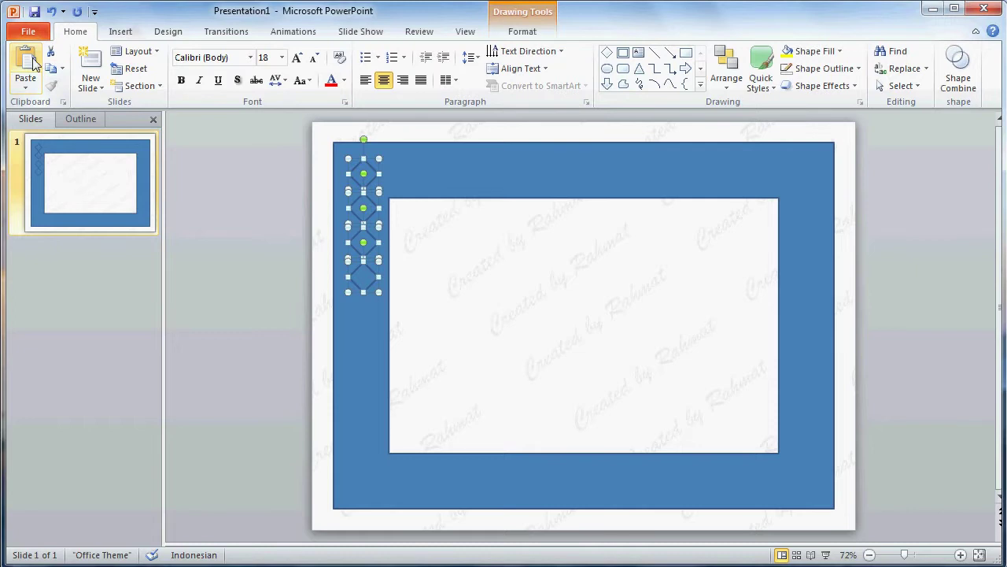
click(25, 61)
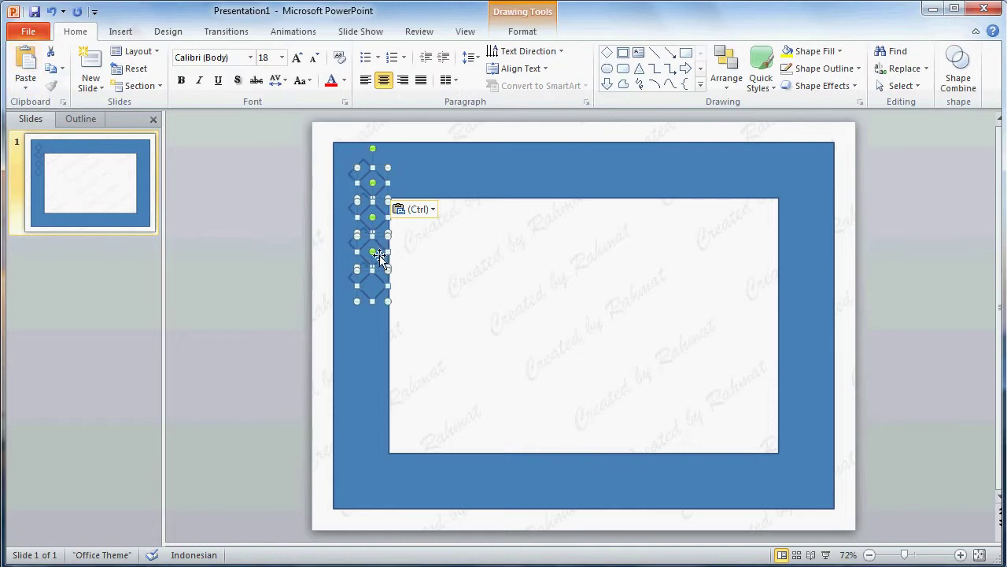
drag(382, 260, 373, 386)
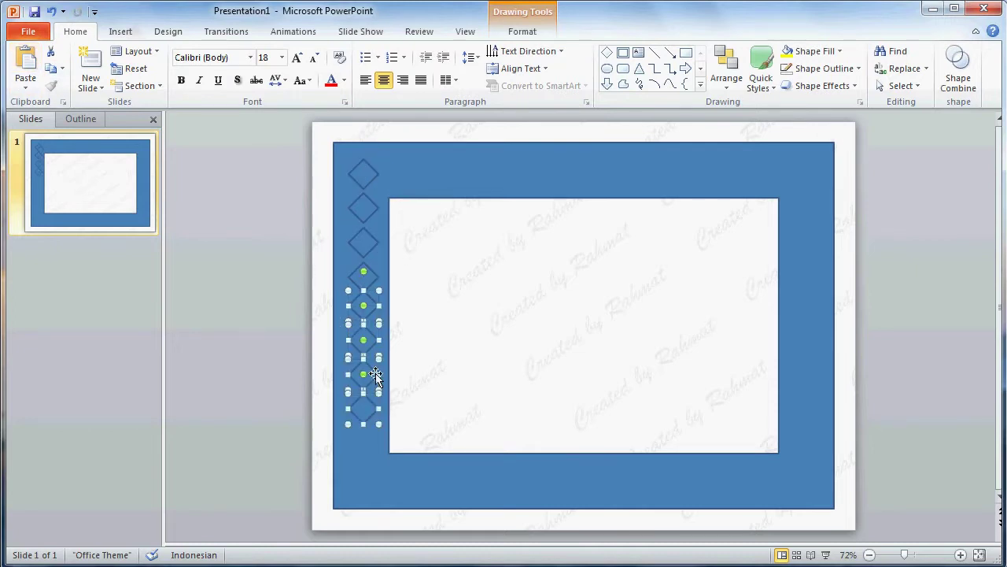
Copy the bottom two diamonds down to finish the left column at the frame's bottom corner
click(274, 240)
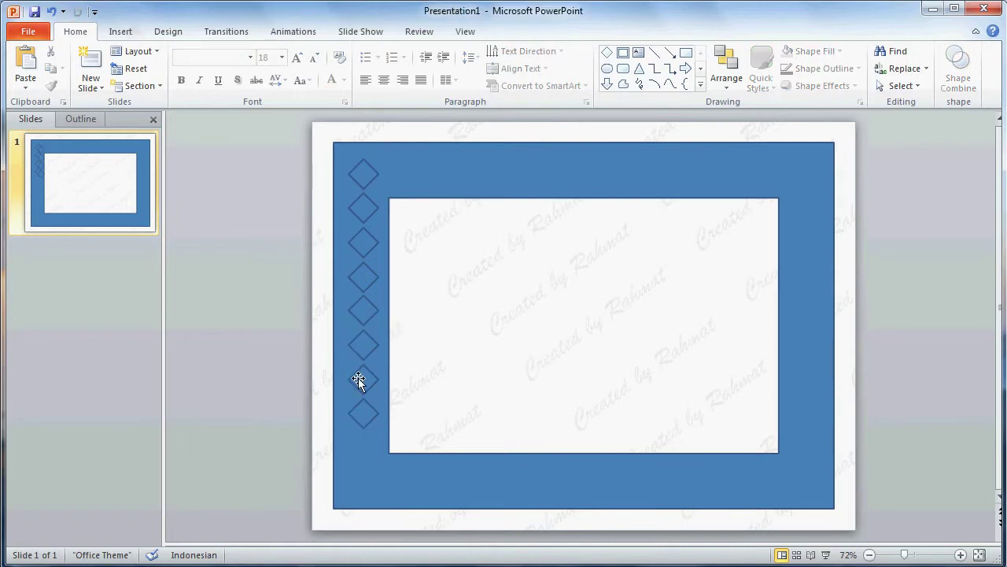
click(358, 380)
shift+click(358, 413)
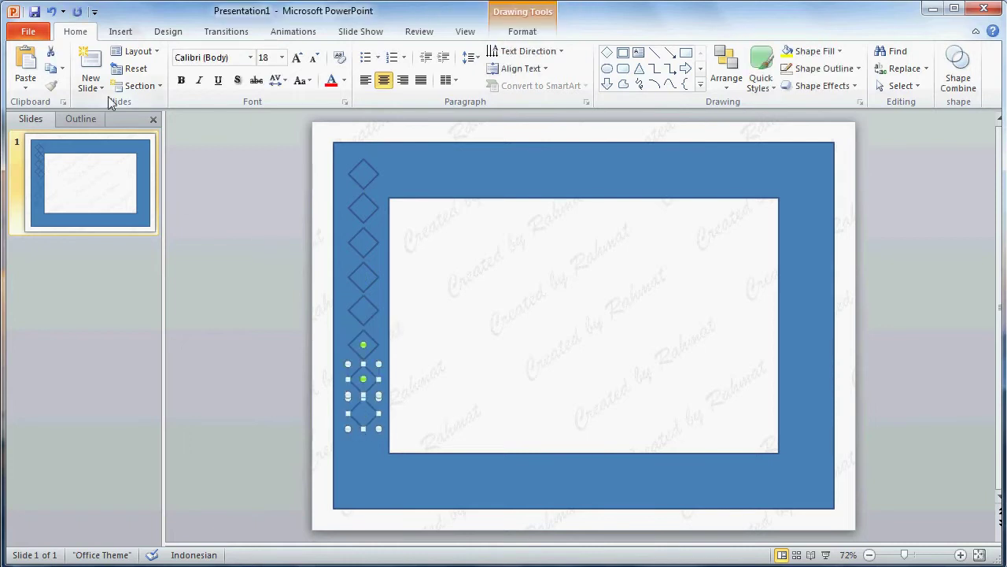
click(26, 67)
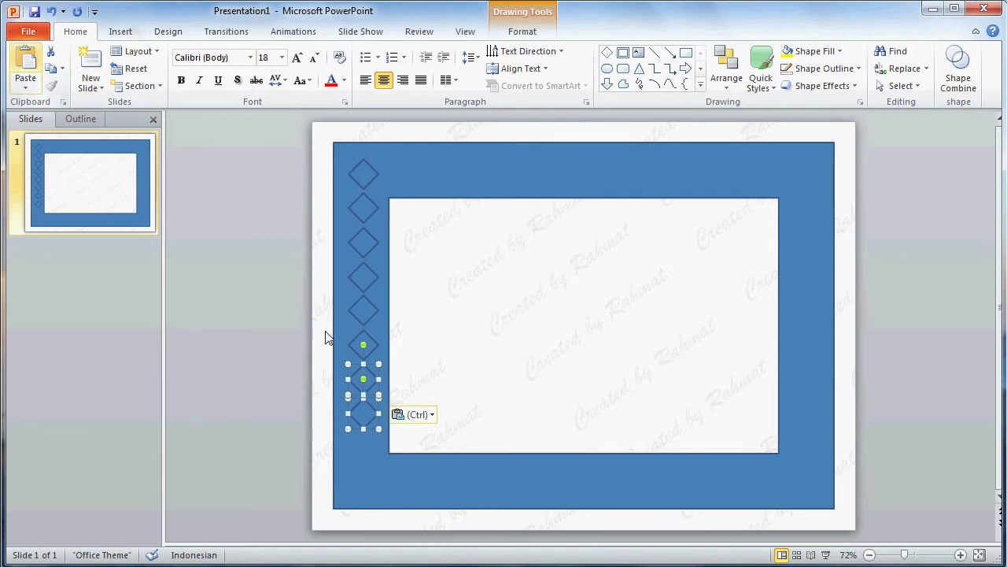
drag(377, 425, 362, 471)
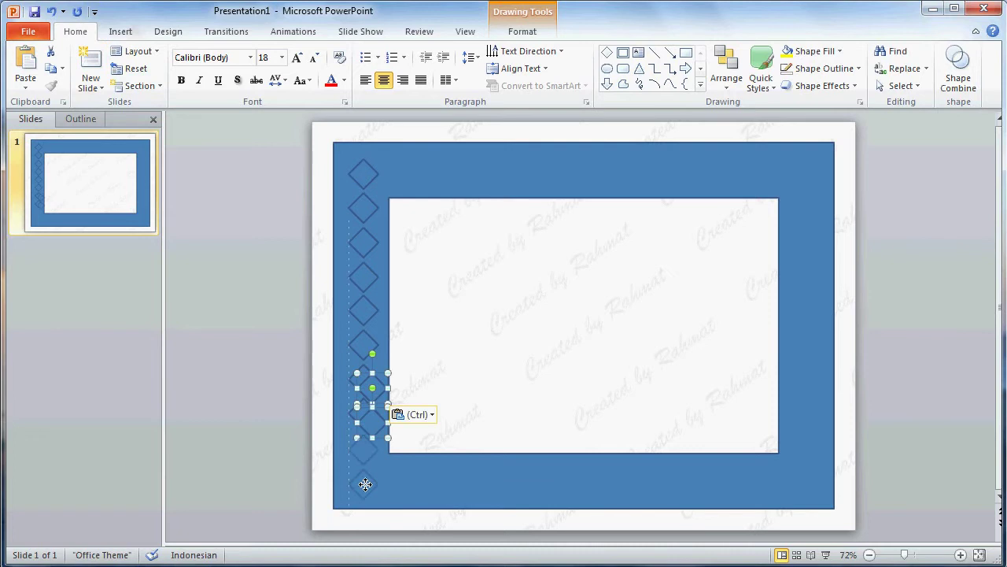
drag(362, 471, 363, 481)
key(ctrl+z)
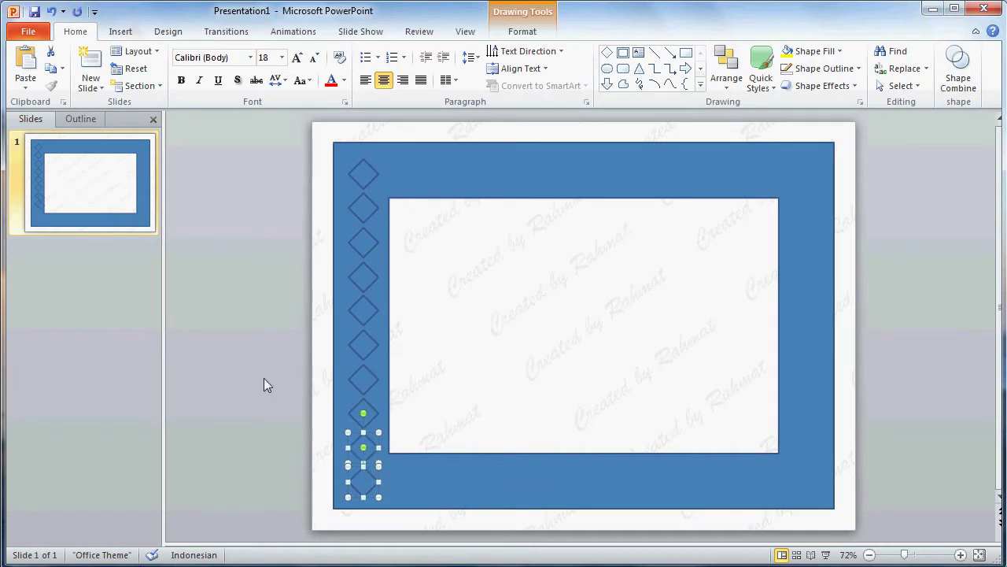
click(249, 359)
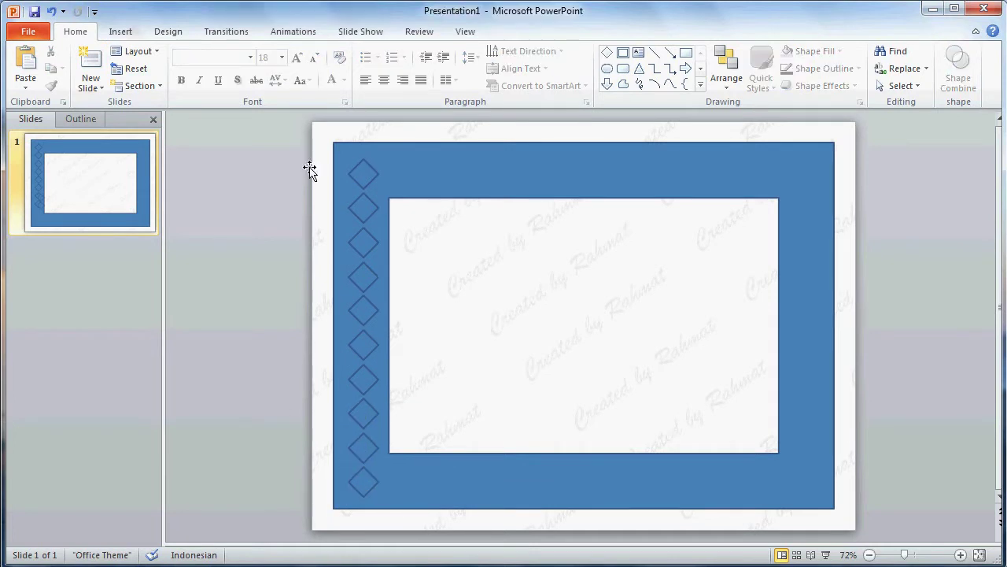
Copy the ten-diamond column onto the frame's right border, then paste one more copy
drag(256, 134, 390, 504)
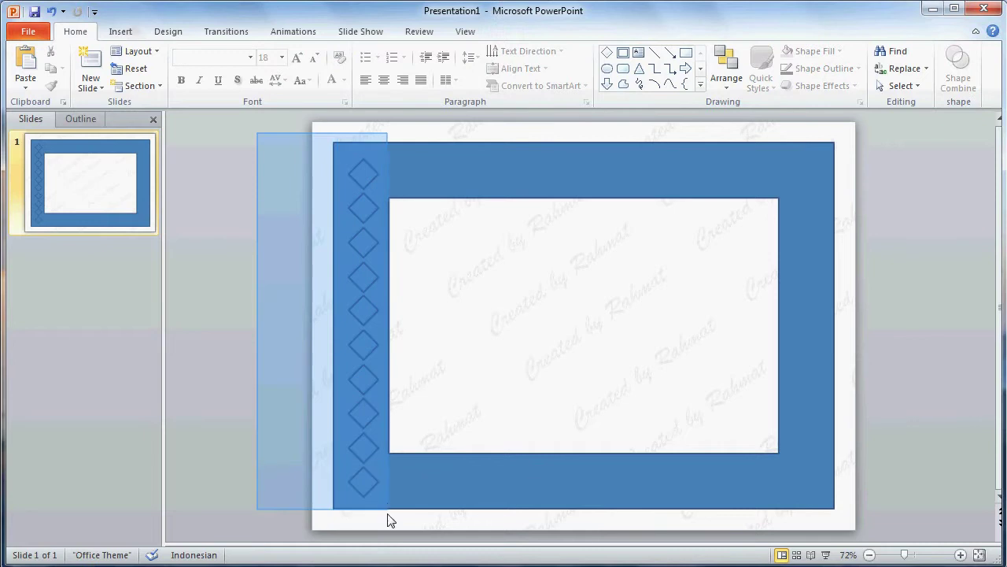
click(50, 70)
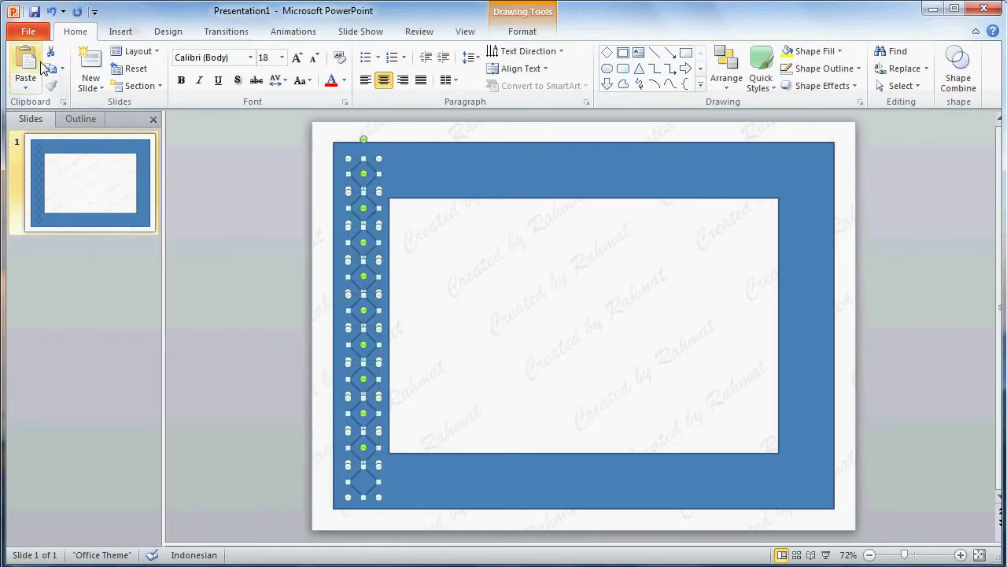
click(36, 61)
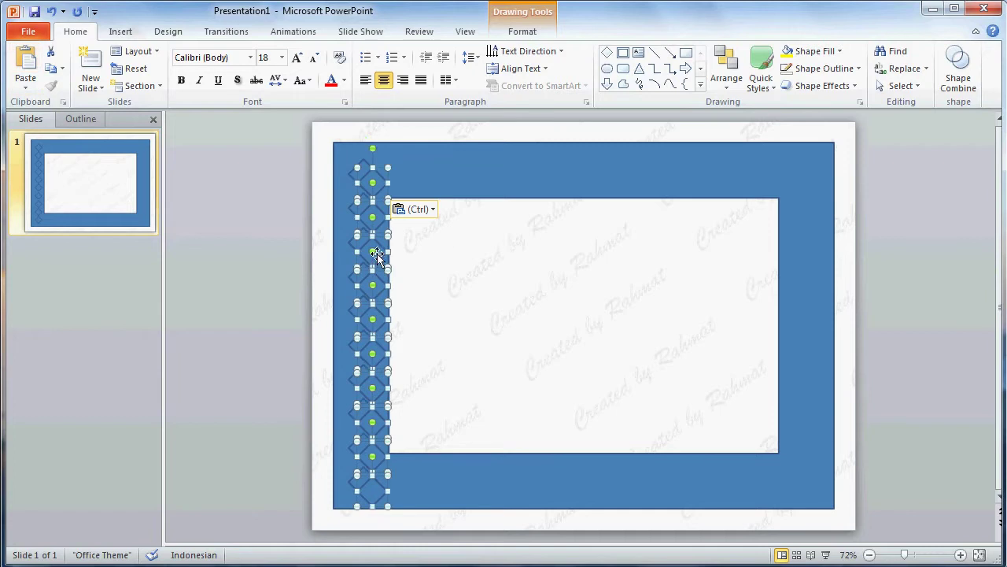
drag(376, 253, 813, 241)
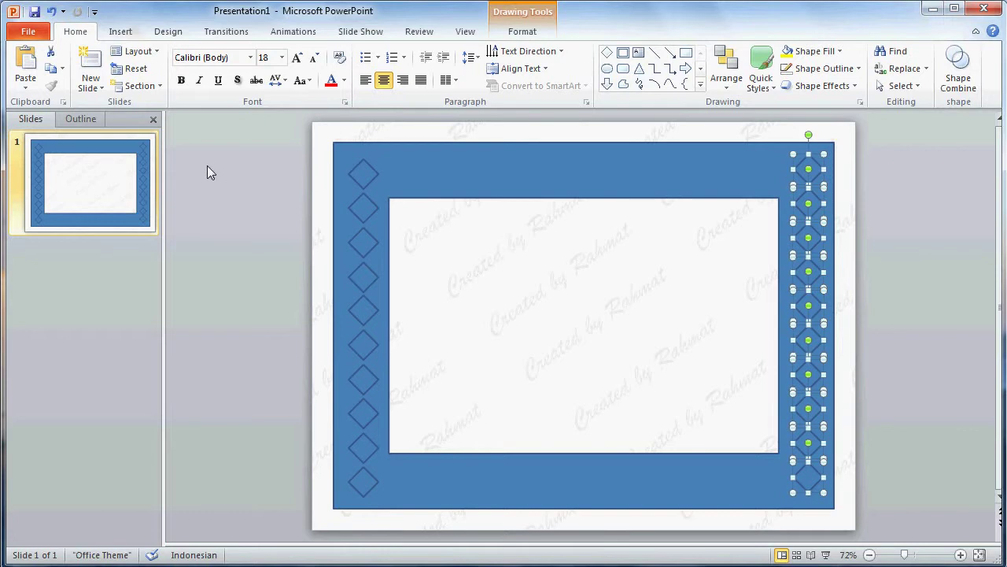
click(207, 165)
click(25, 67)
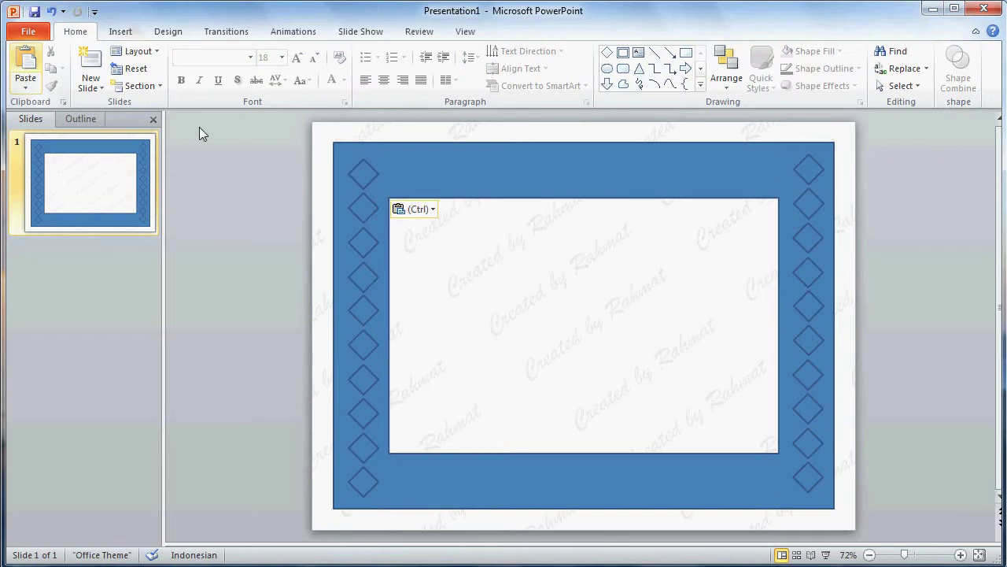
click(356, 218)
Group the extra diamond column, rotate it 90° and place it along the frame's top border
mouse_move(360, 218)
mouse_down()
mouse_move(322, 229)
mouse_move(294, 207)
mouse_up()
right_click(296, 209)
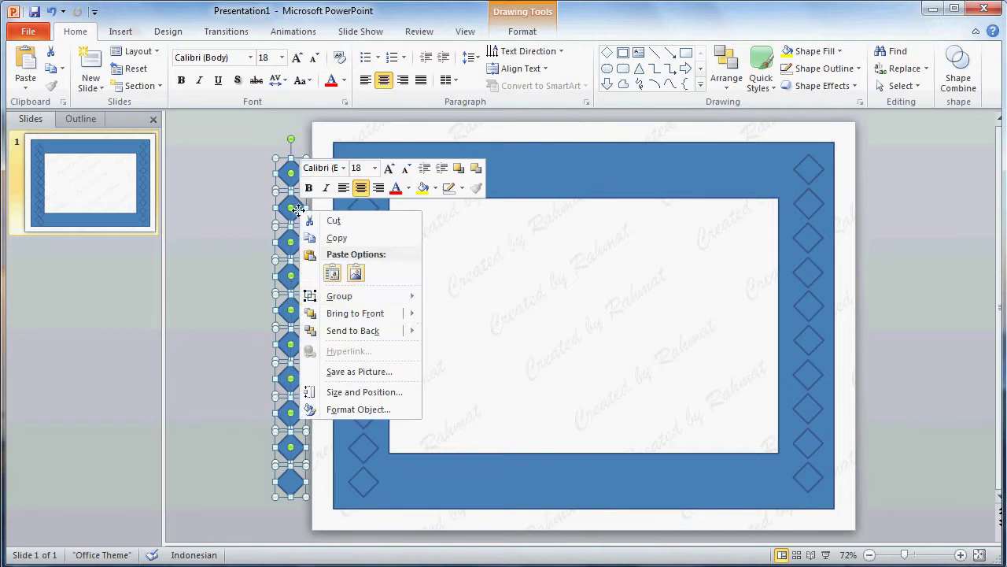
mouse_move(339, 296)
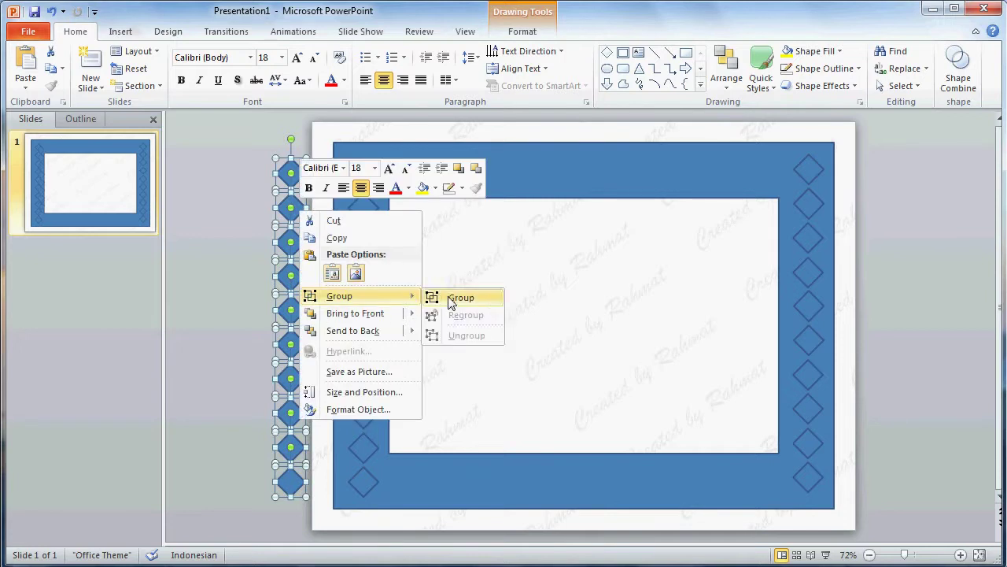
click(460, 298)
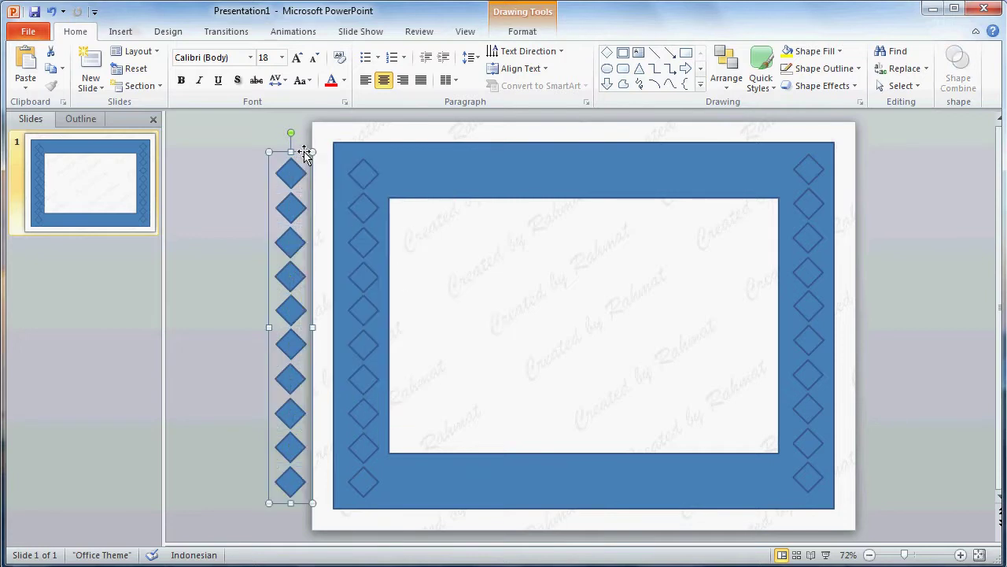
drag(288, 133, 142, 332)
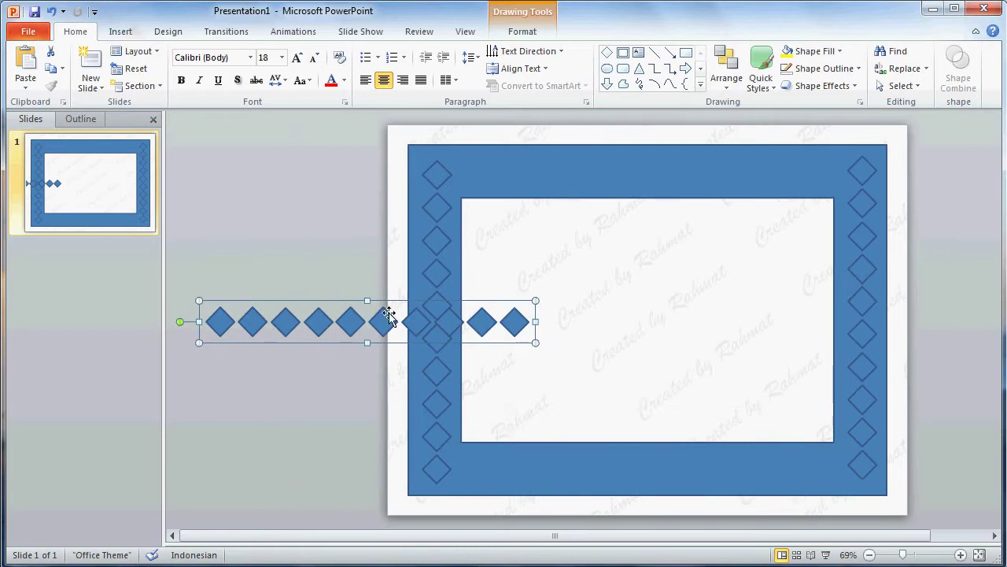
mouse_move(386, 317)
mouse_down()
mouse_move(647, 198)
mouse_move(636, 167)
mouse_move(642, 173)
mouse_up()
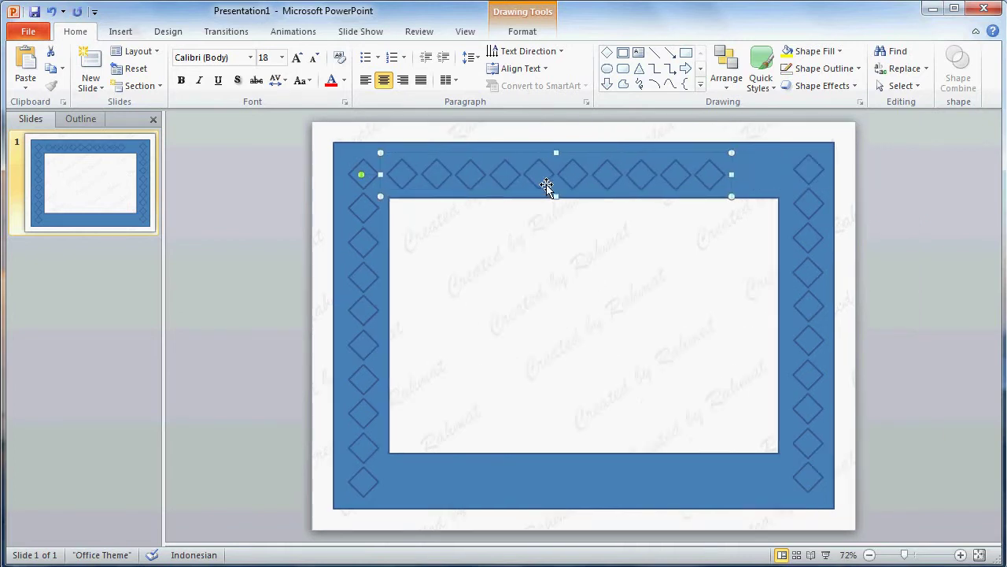
drag(547, 186, 544, 185)
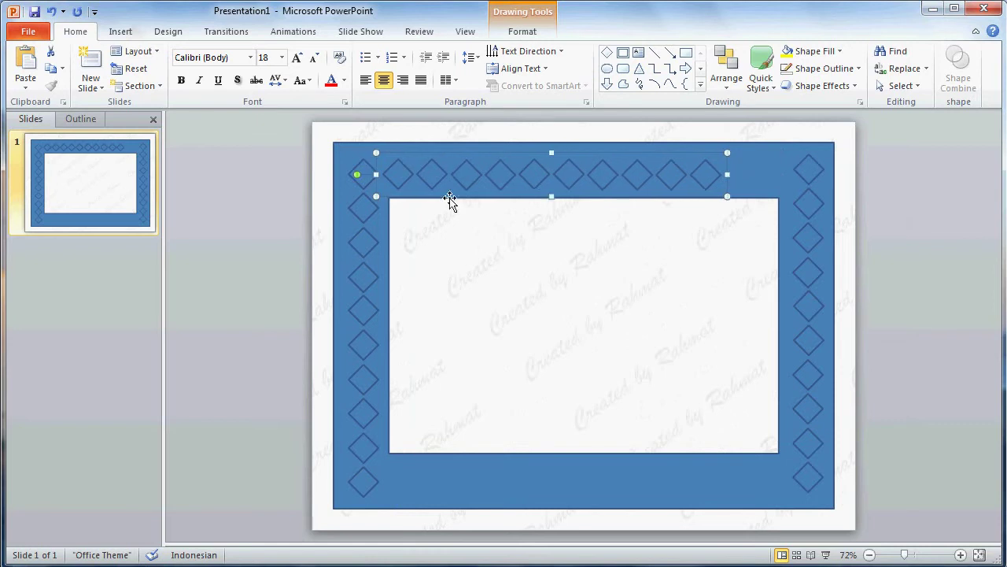
Paste a copy of the diamond row along the frame's bottom border
click(25, 62)
drag(640, 179, 649, 187)
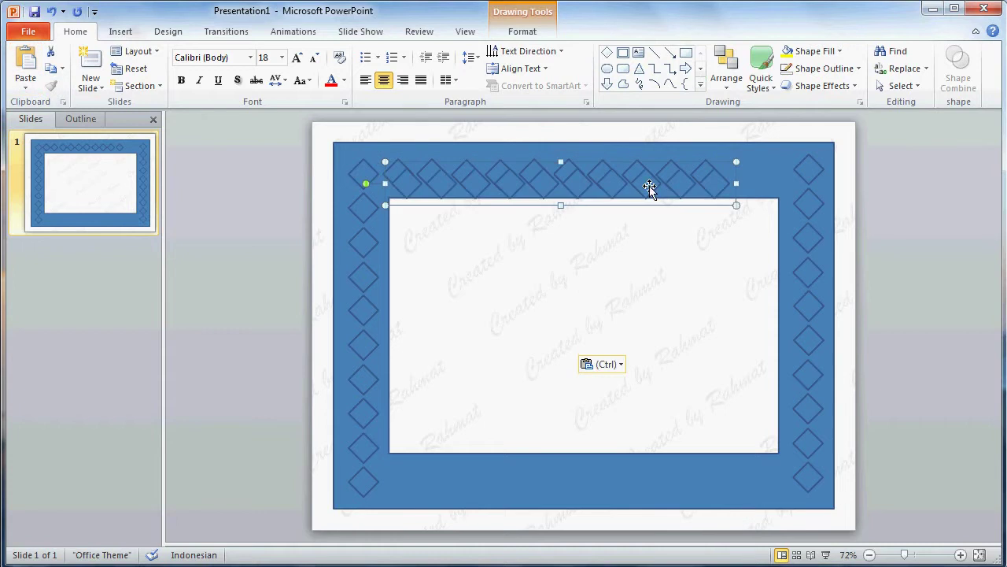
drag(626, 433, 637, 478)
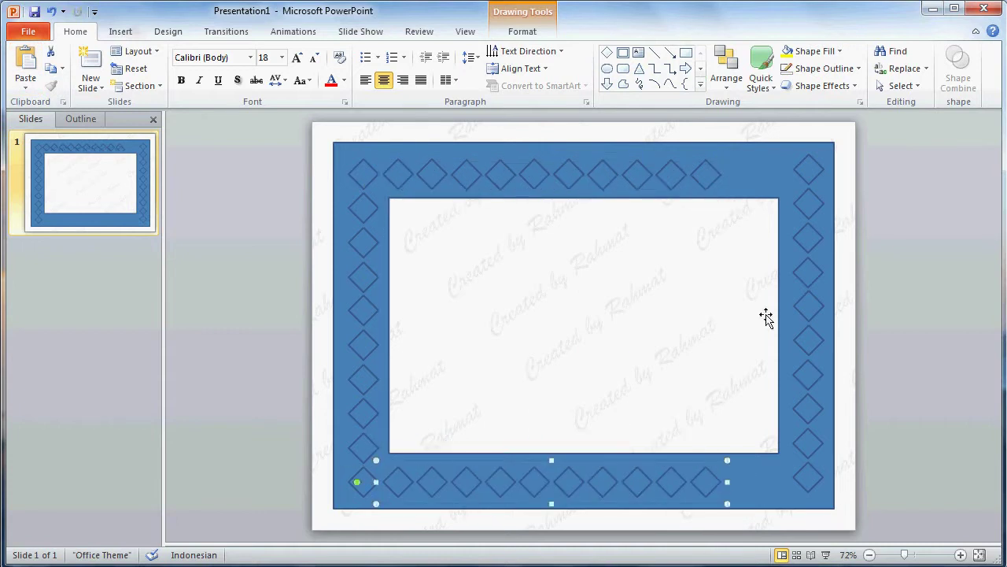
Ungroup the top diamond row into separate diamonds
click(708, 174)
right_click(708, 174)
mouse_move(748, 259)
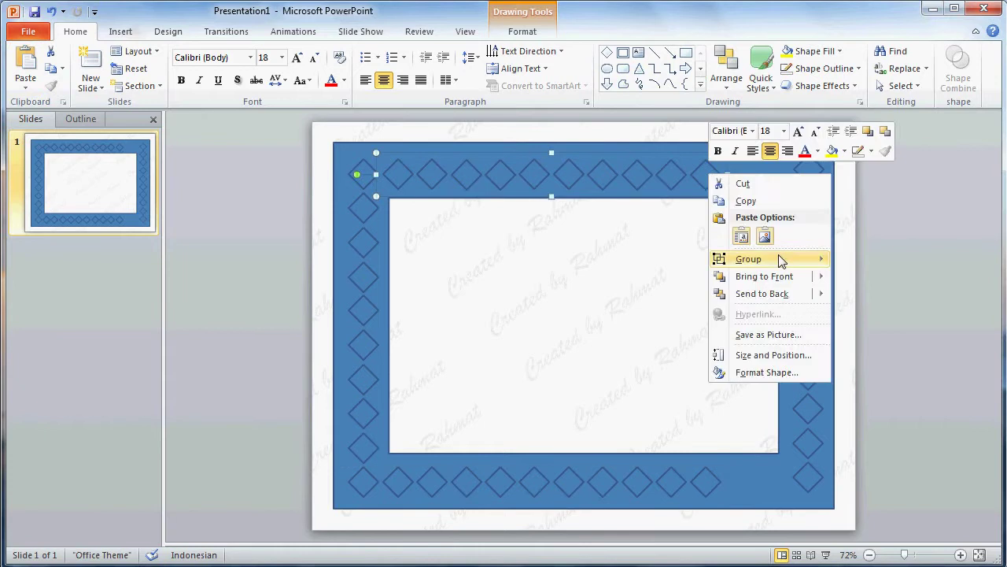
click(814, 294)
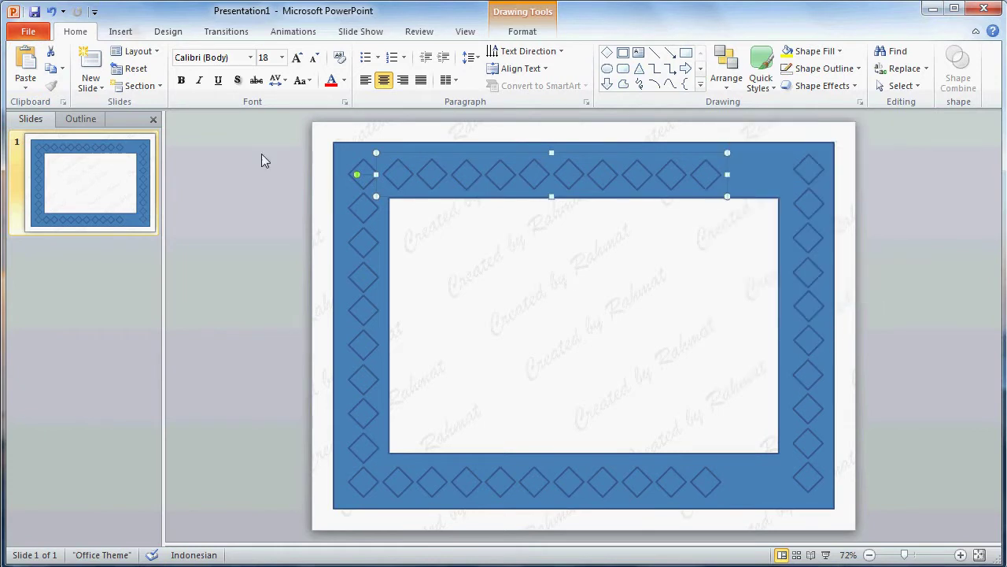
key(ctrl+shift+g)
Fill the top row's right-hand gap with copies of two top-row diamonds
click(709, 174)
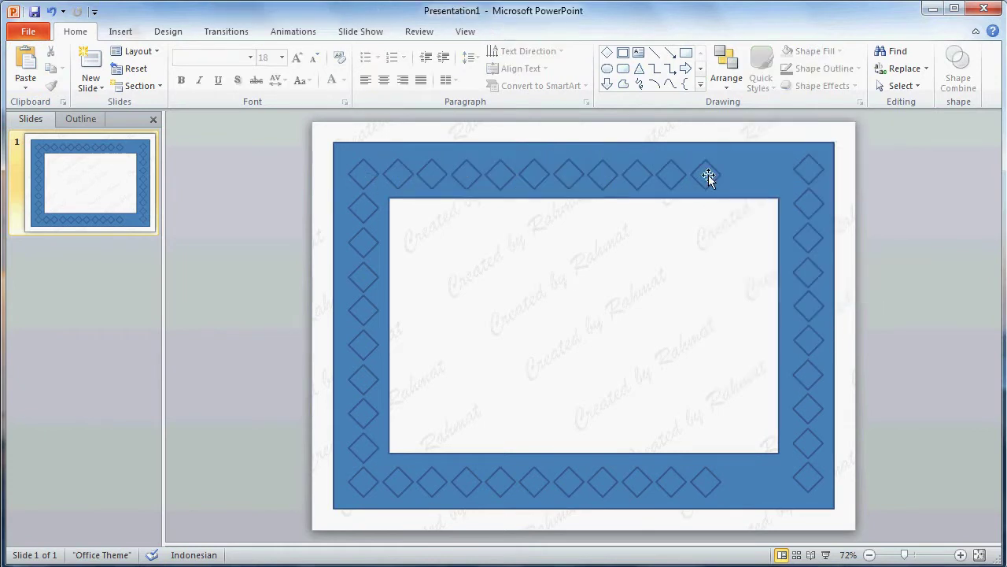
click(693, 175)
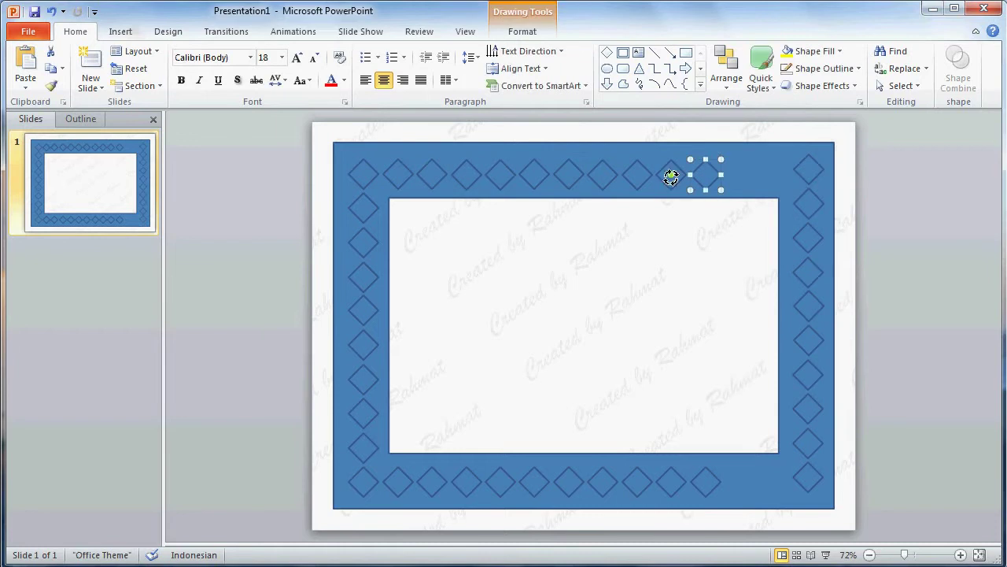
click(679, 192)
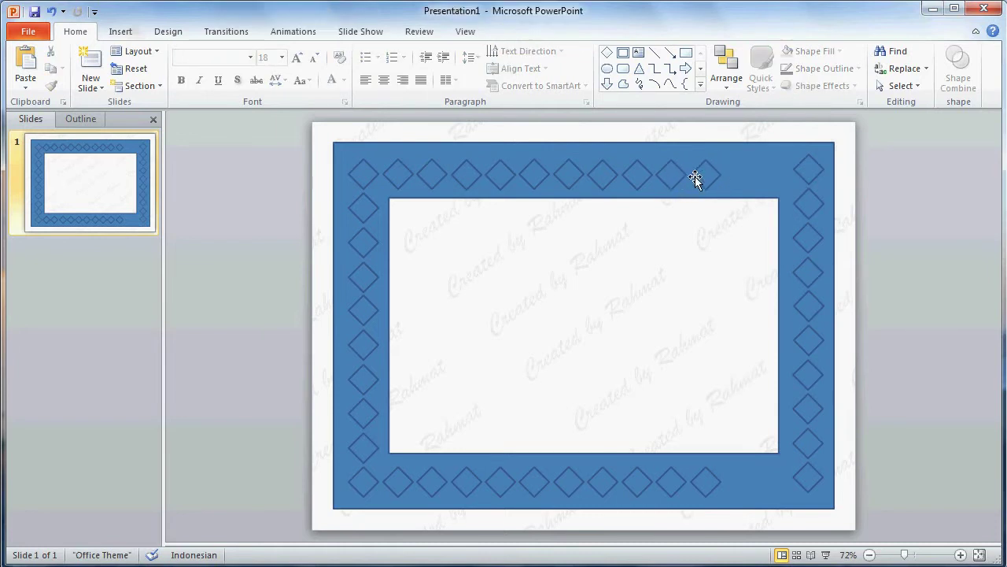
click(695, 176)
shift+click(673, 169)
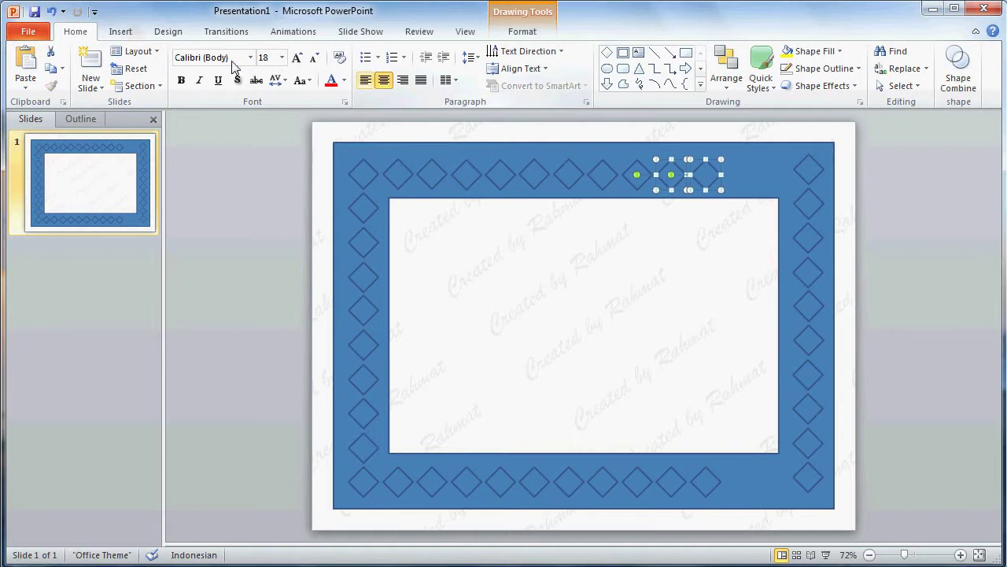
key(ctrl+z)
click(24, 61)
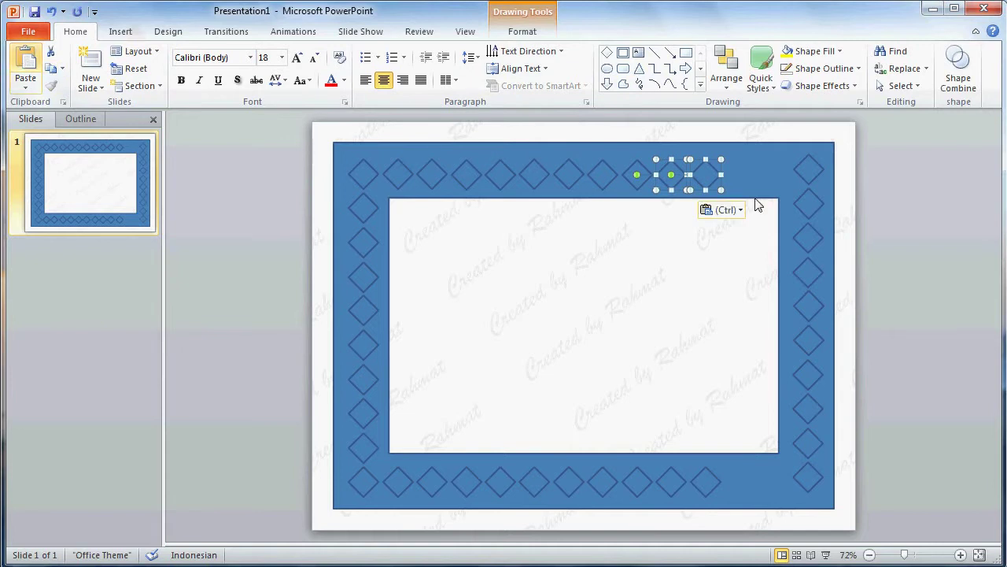
drag(706, 177, 758, 176)
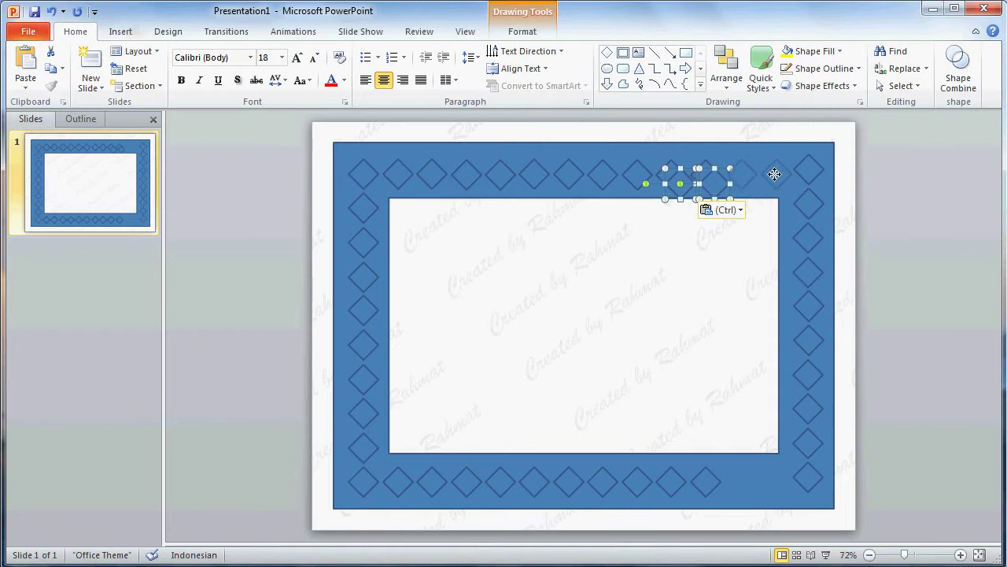
drag(758, 175, 768, 184)
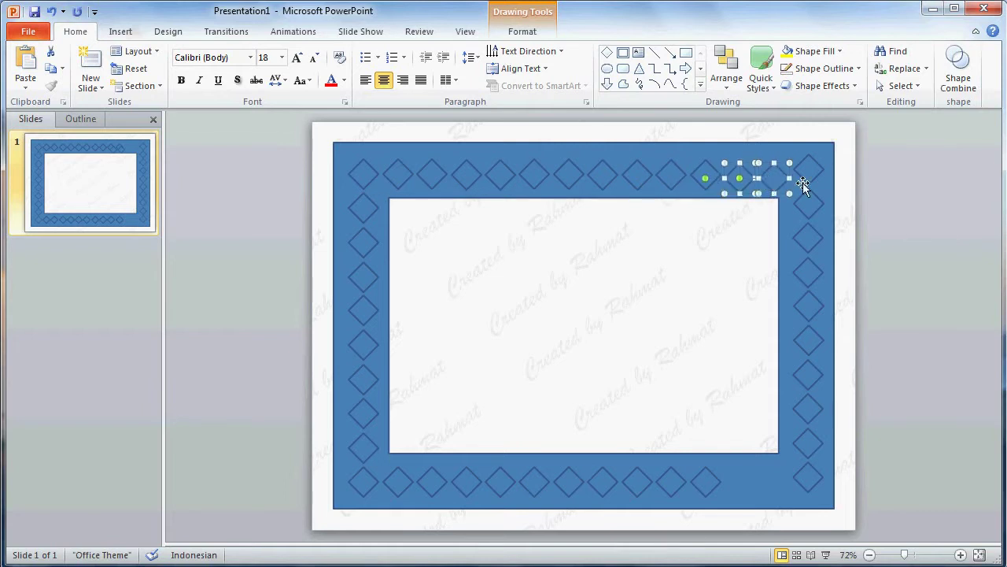
Ungroup the bottom row and fill its right-hand gap with two copied diamonds
click(868, 207)
click(712, 482)
right_click(712, 480)
mouse_move(751, 357)
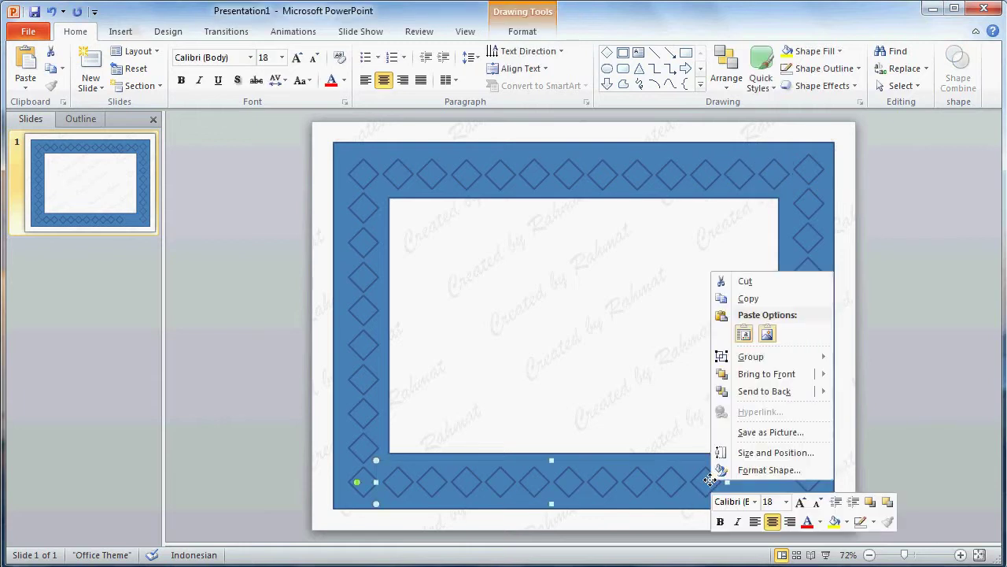
click(879, 395)
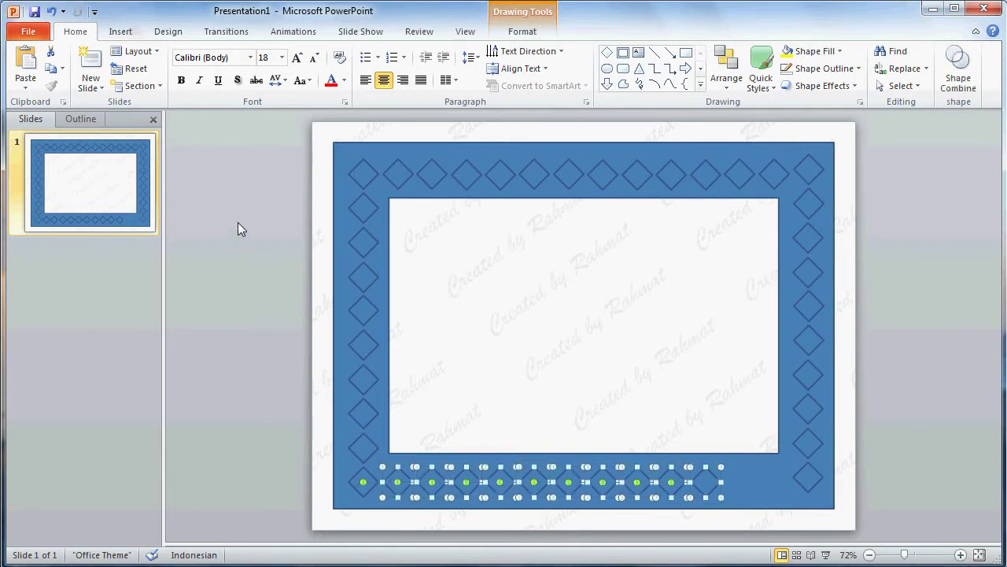
click(737, 489)
click(703, 483)
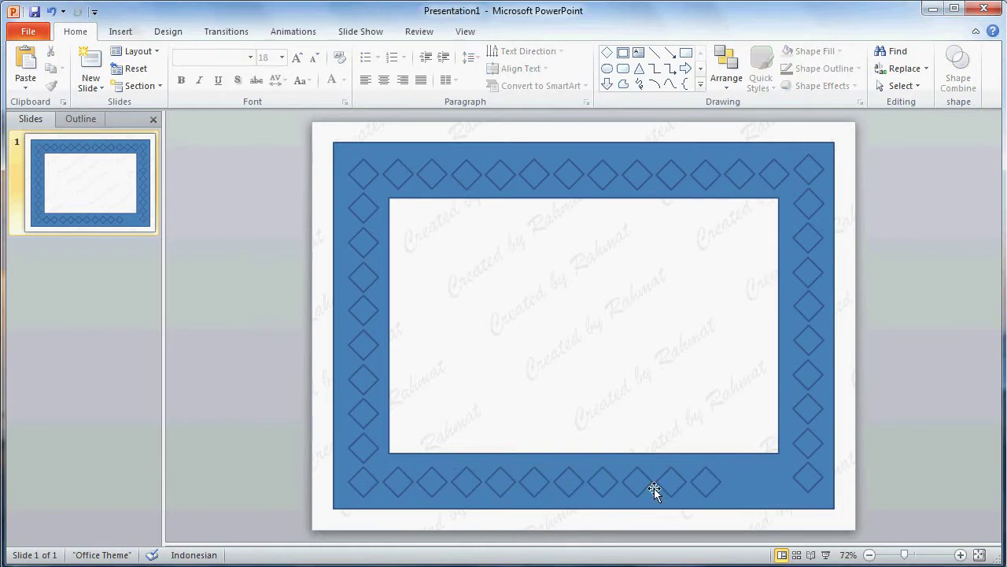
shift+click(668, 477)
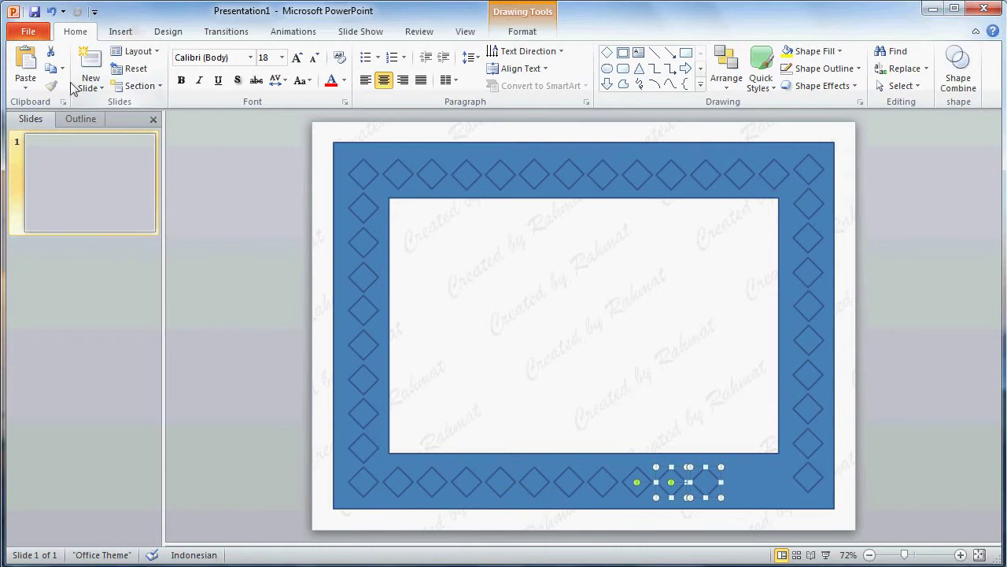
click(50, 68)
click(24, 61)
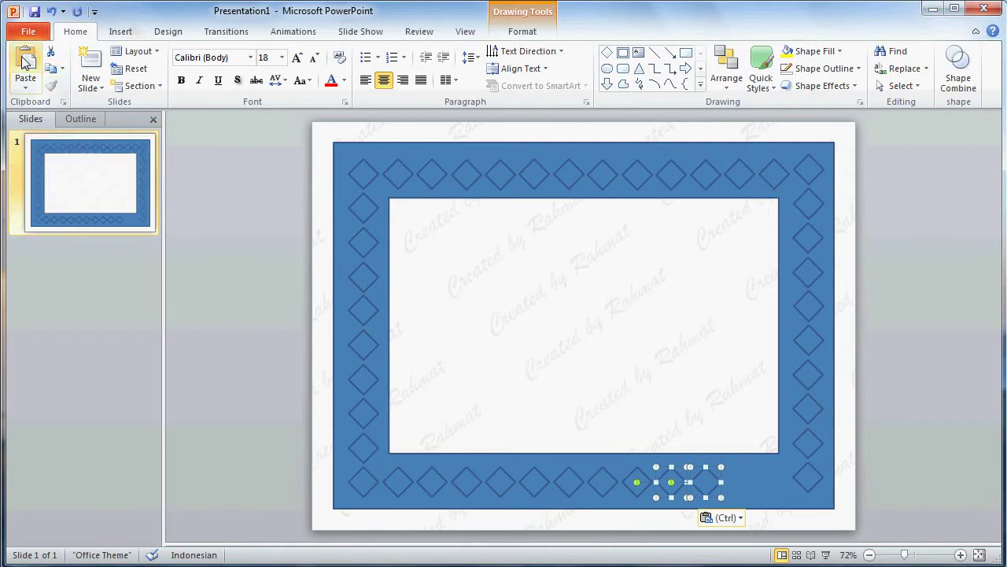
key(ctrl+v)
drag(714, 490, 774, 482)
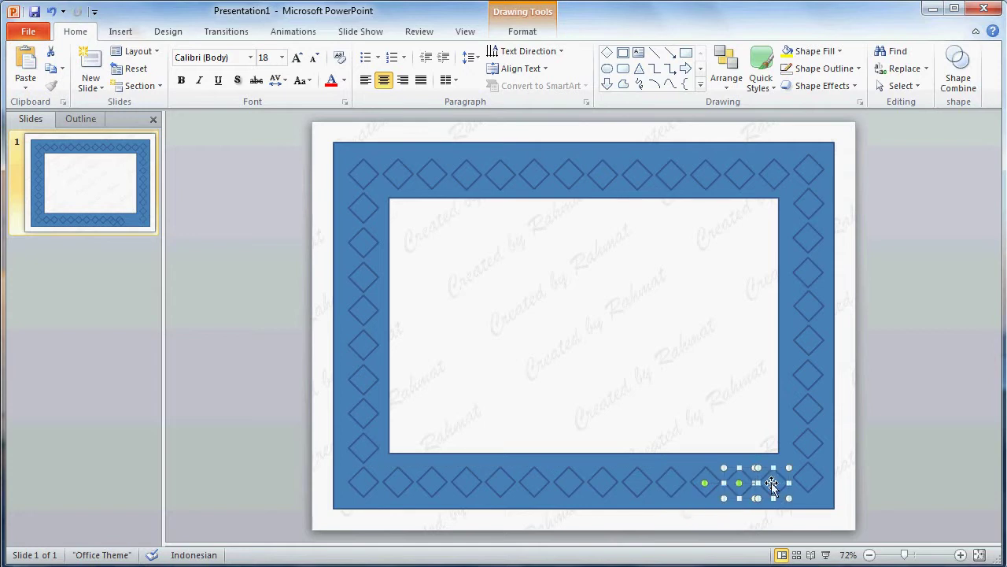
click(905, 436)
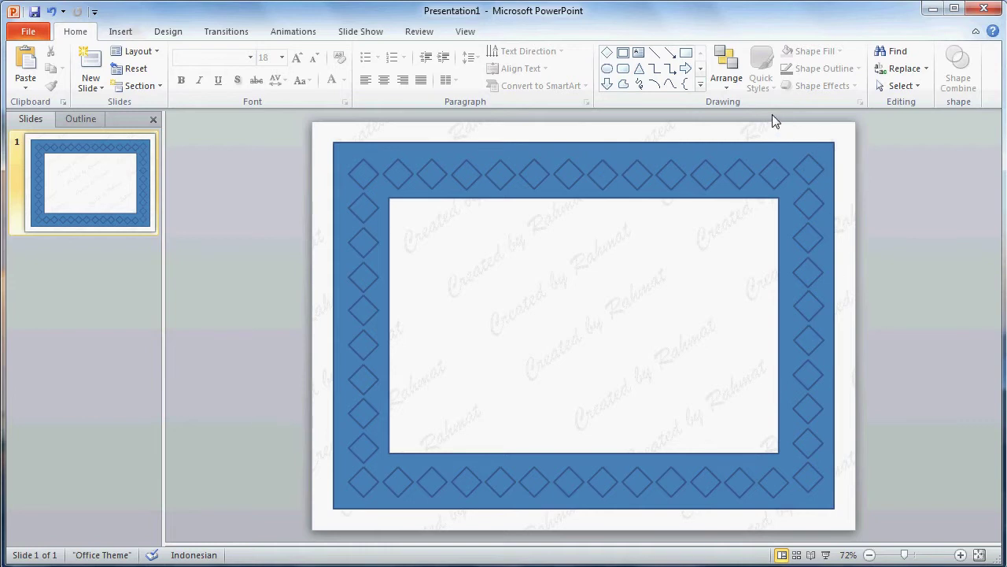
drag(779, 114, 879, 512)
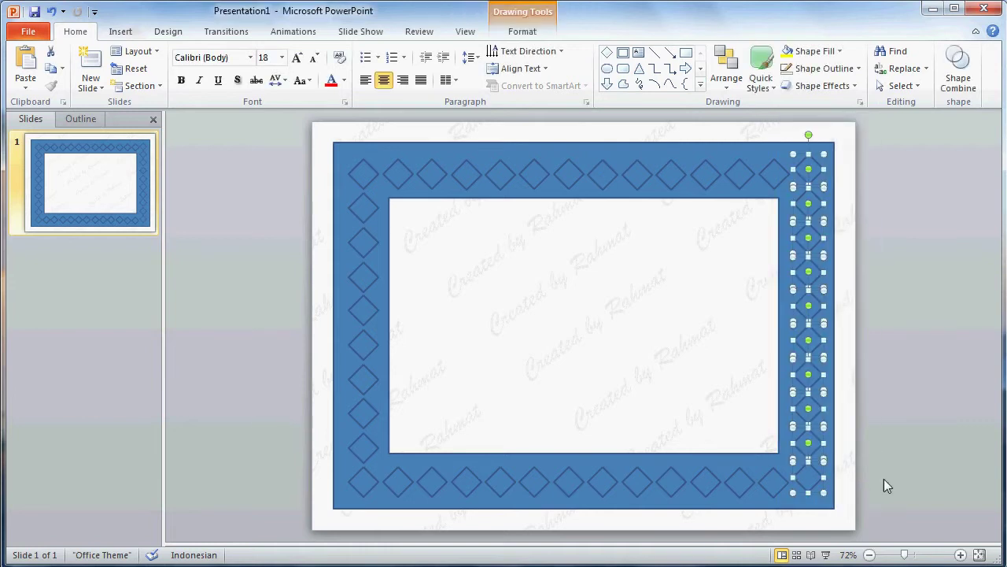
Select the frame and every diamond, group them into one object, and reselect it
click(896, 387)
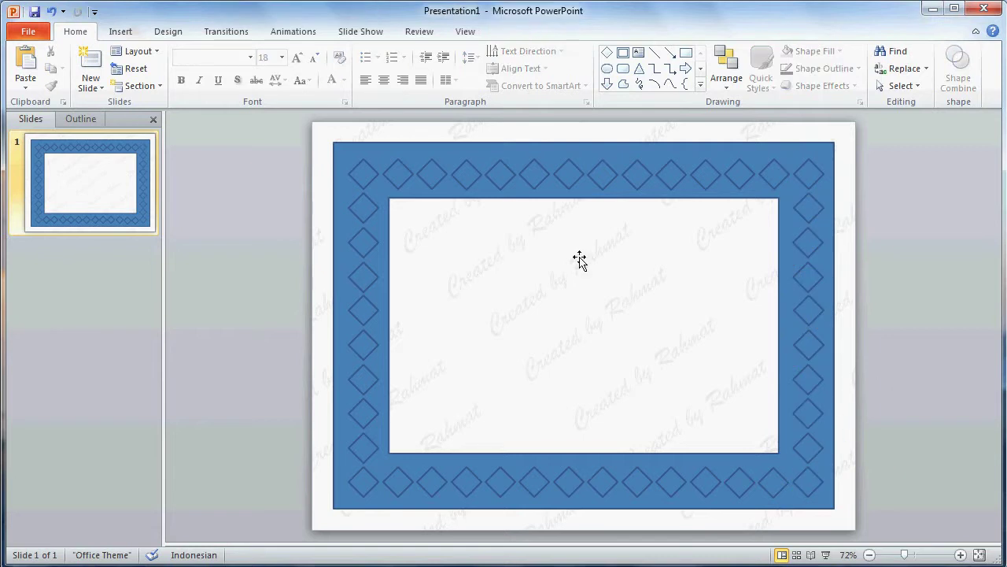
mouse_move(273, 150)
mouse_down()
mouse_move(835, 456)
mouse_move(898, 504)
mouse_up()
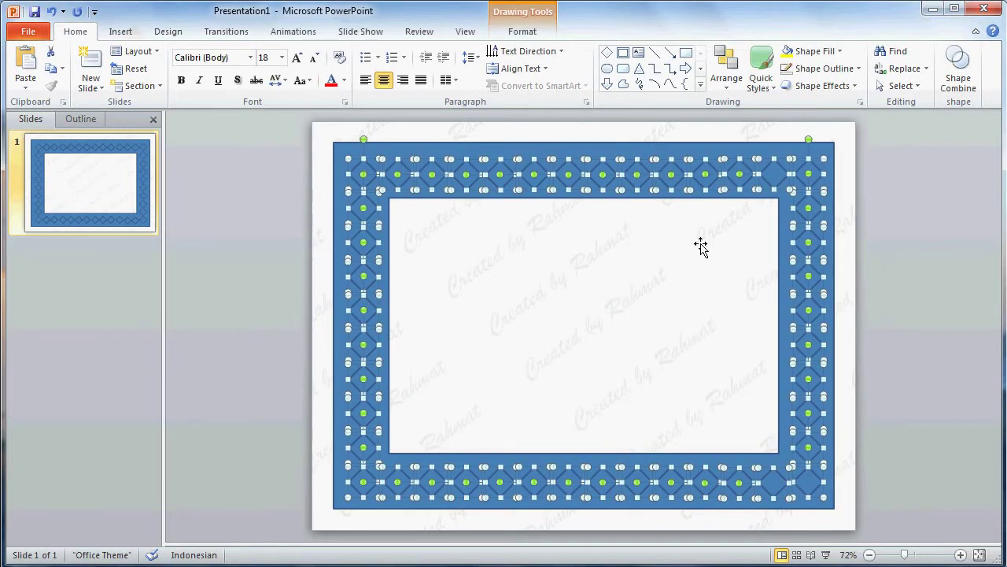
right_click(660, 159)
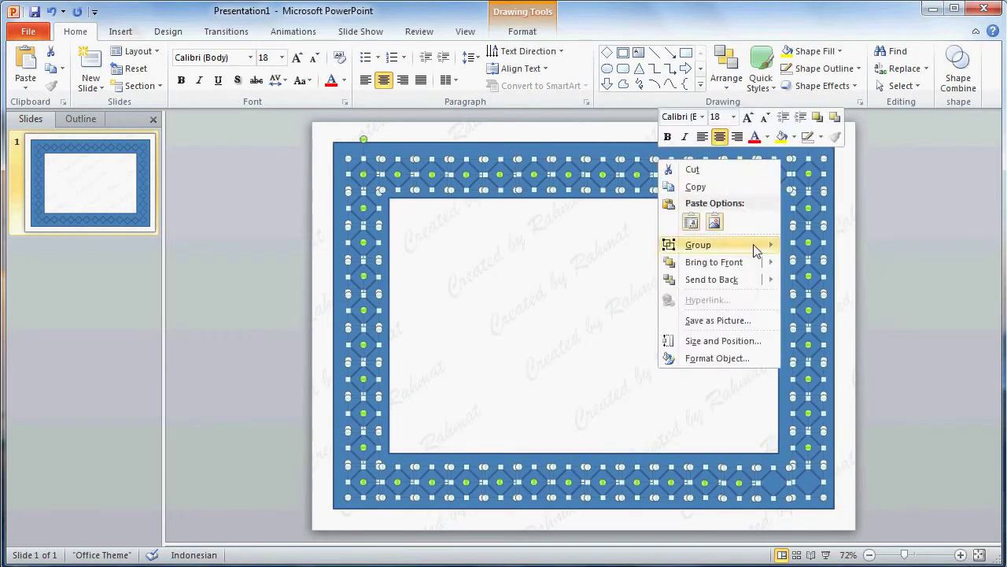
mouse_move(712, 245)
click(812, 245)
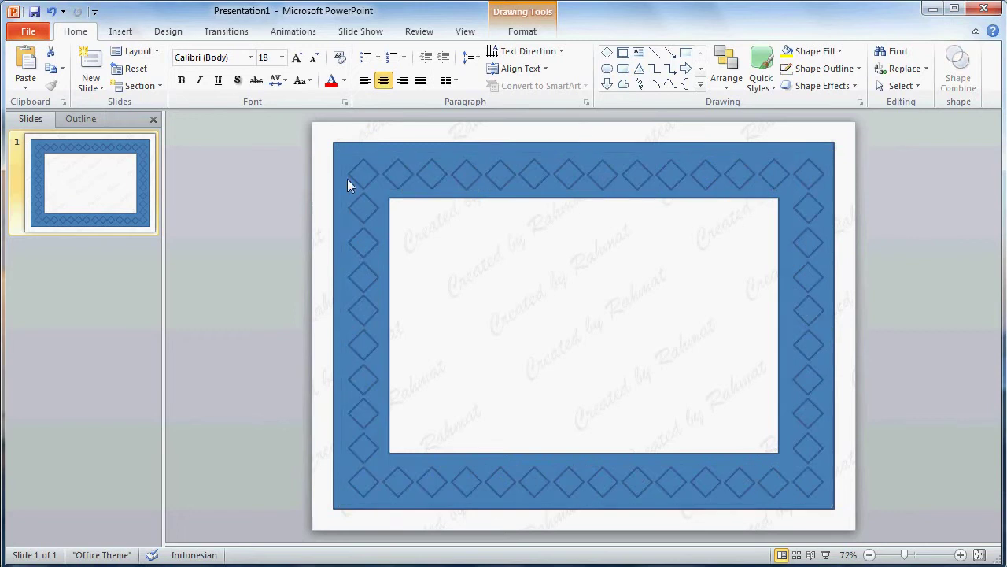
click(328, 157)
drag(263, 125, 872, 506)
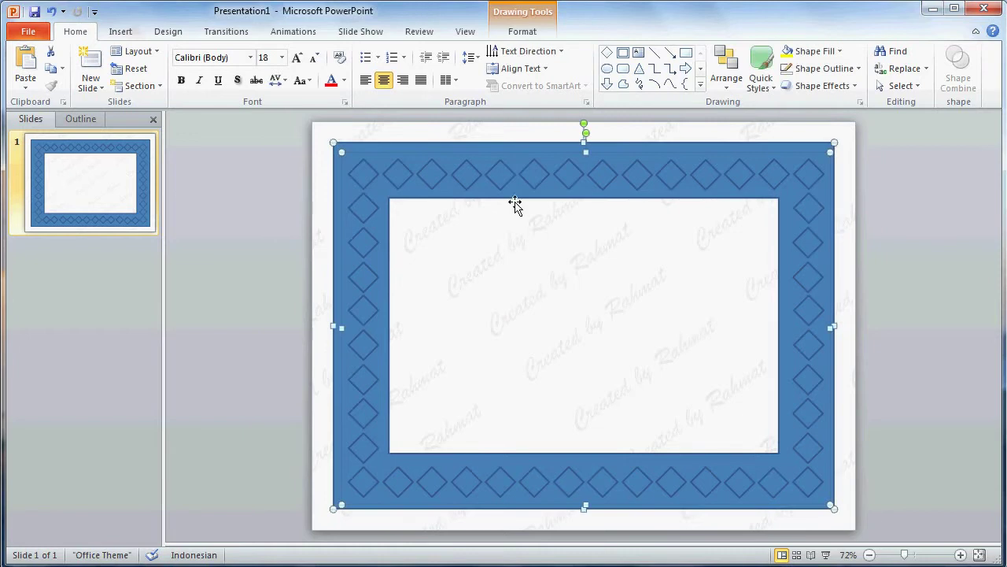
Align the grouped border to the slide's centre and middle
click(521, 31)
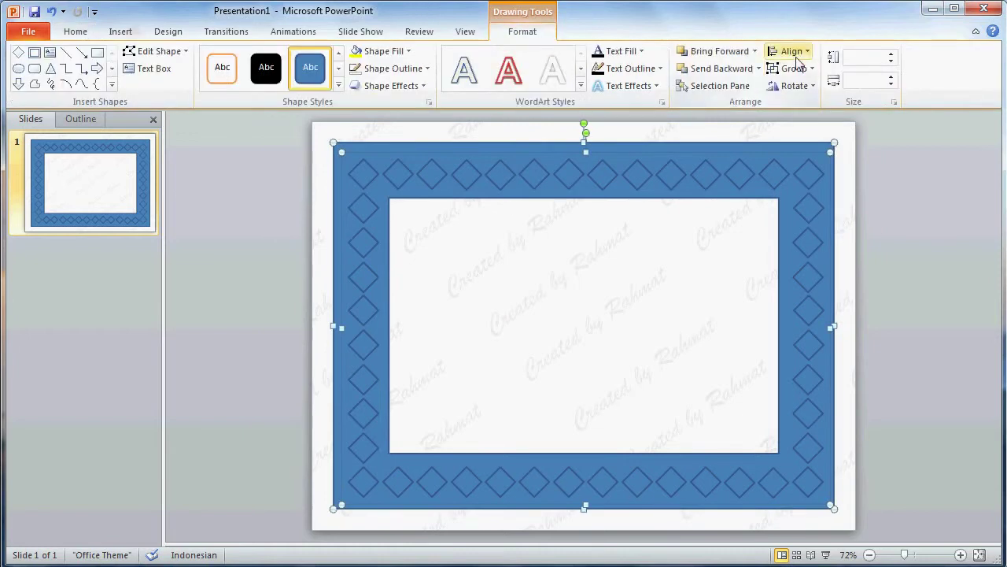
click(789, 52)
click(815, 88)
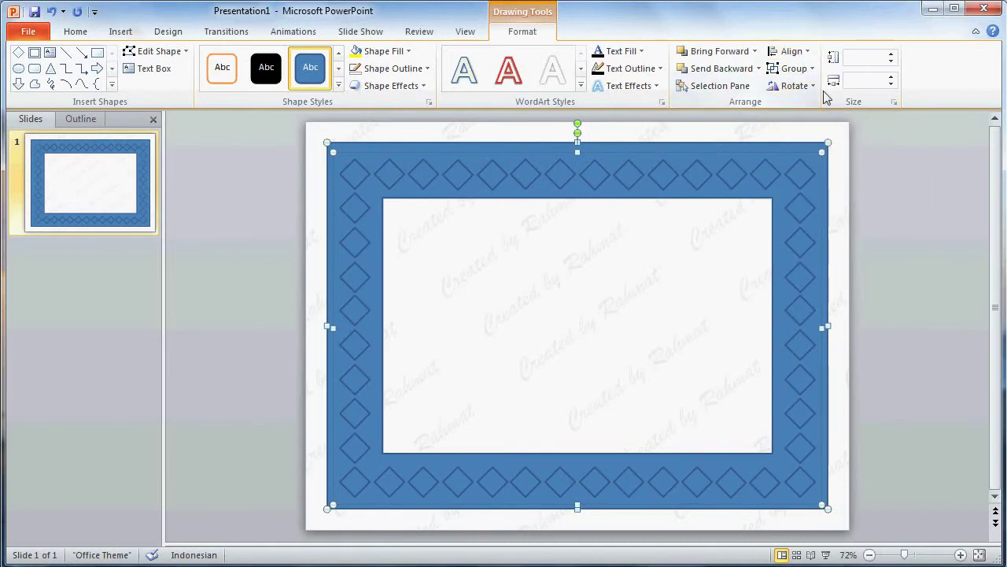
click(803, 52)
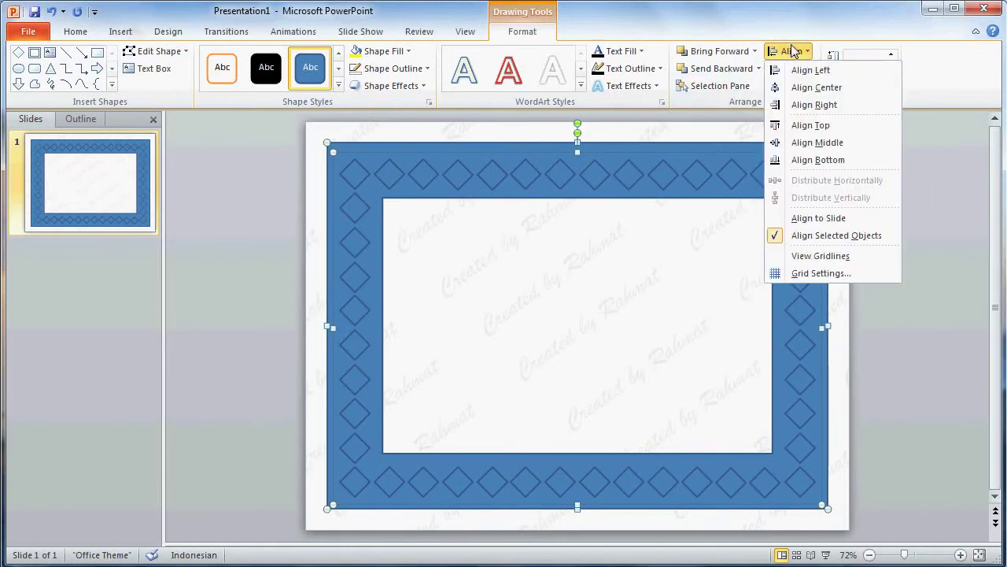
click(819, 142)
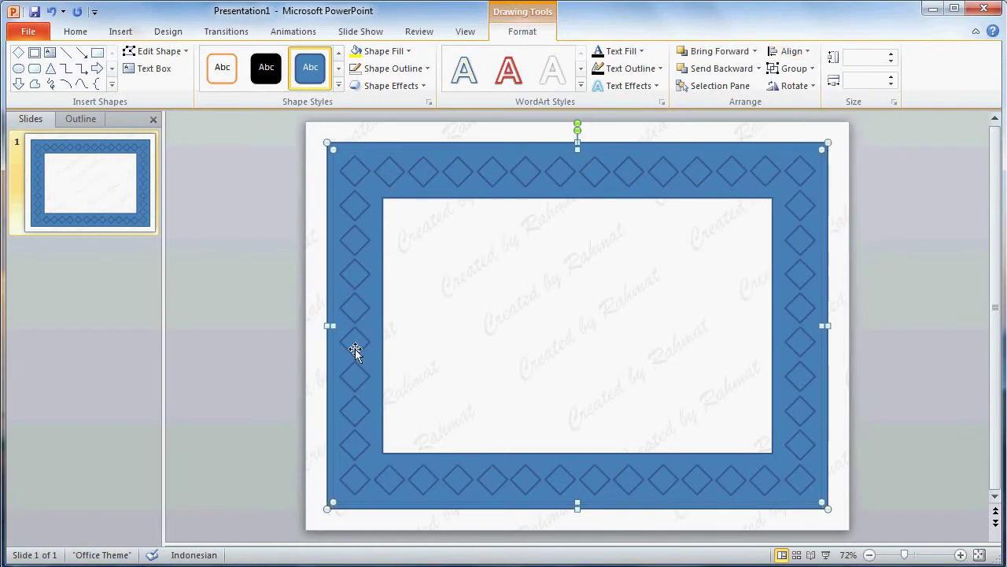
Ungroup the border back into the frame and separate diamonds
click(281, 236)
click(418, 172)
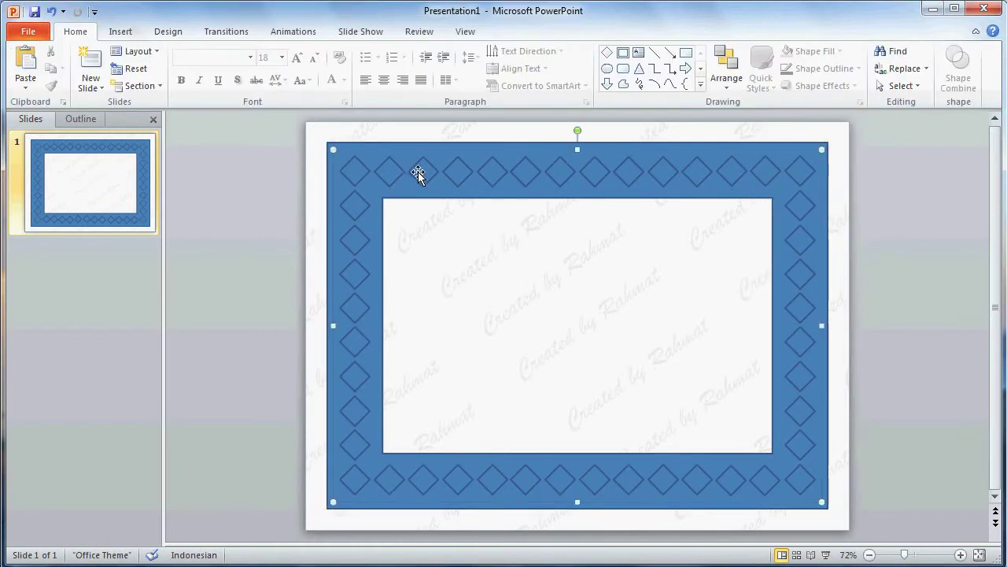
right_click(579, 150)
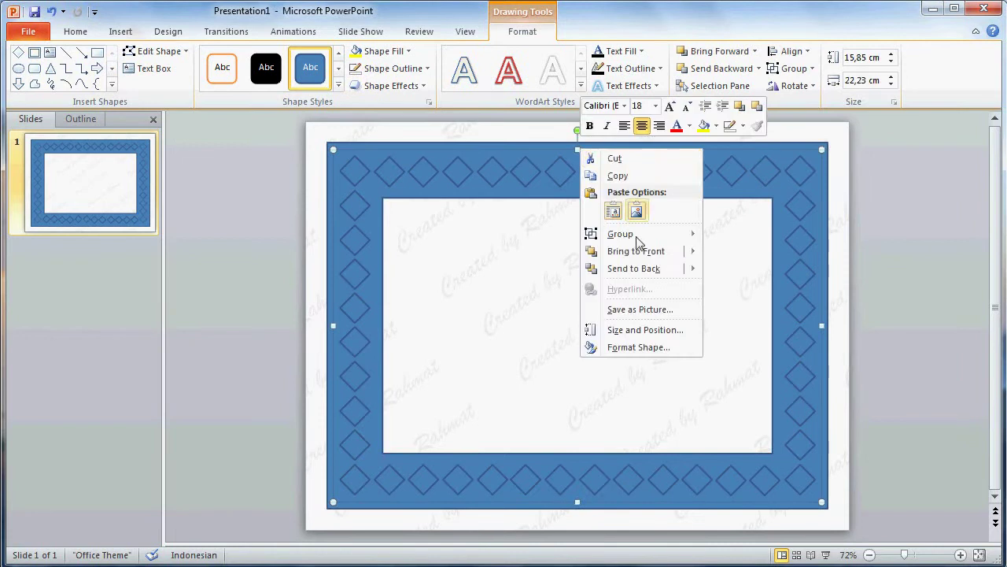
mouse_move(622, 234)
click(732, 272)
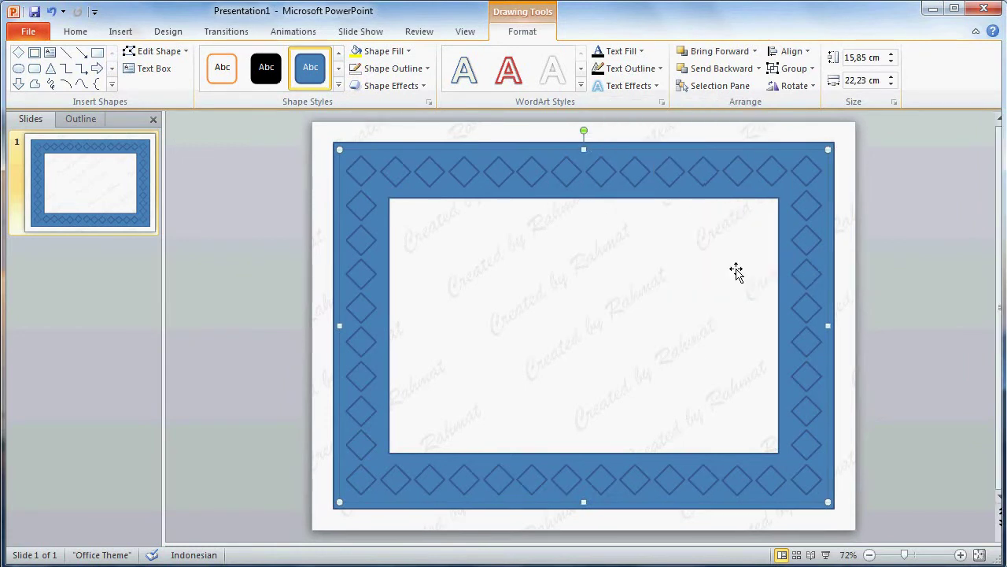
Ungroup the blue border, select all its pieces, and combine them so the diamonds become cutouts
key(ctrl+shift+g)
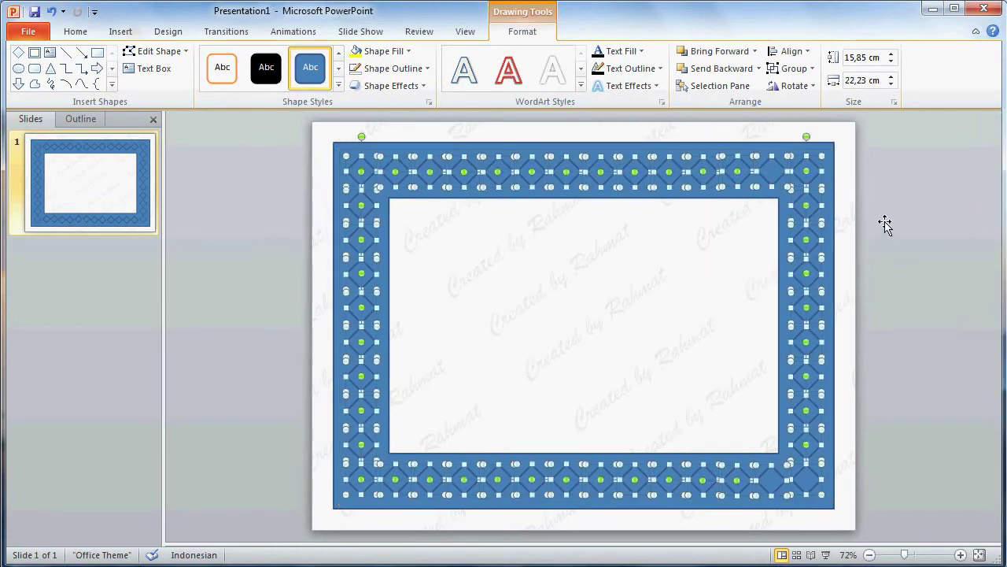
click(884, 224)
mouse_move(255, 128)
mouse_down()
mouse_move(722, 461)
mouse_move(857, 519)
mouse_up()
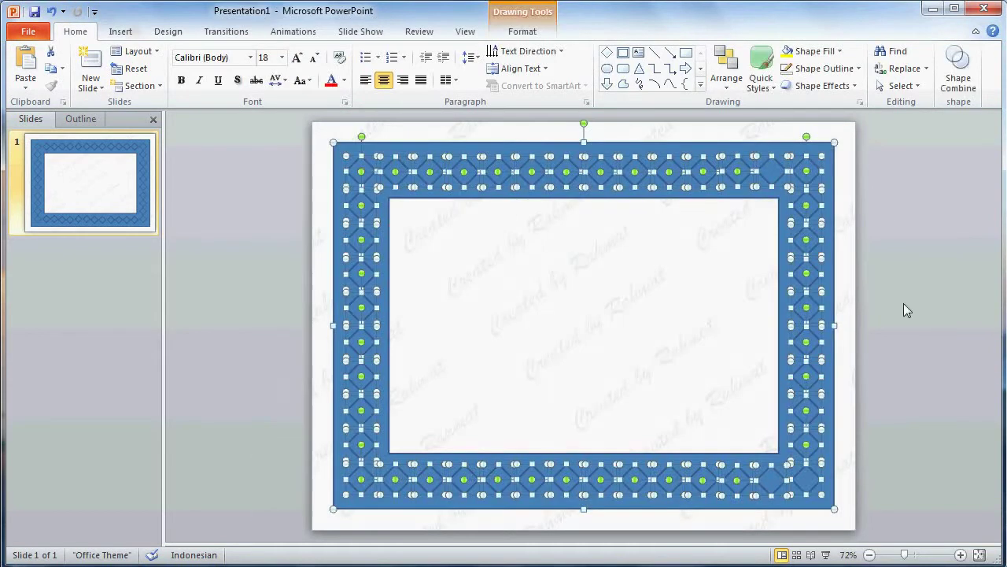
click(960, 83)
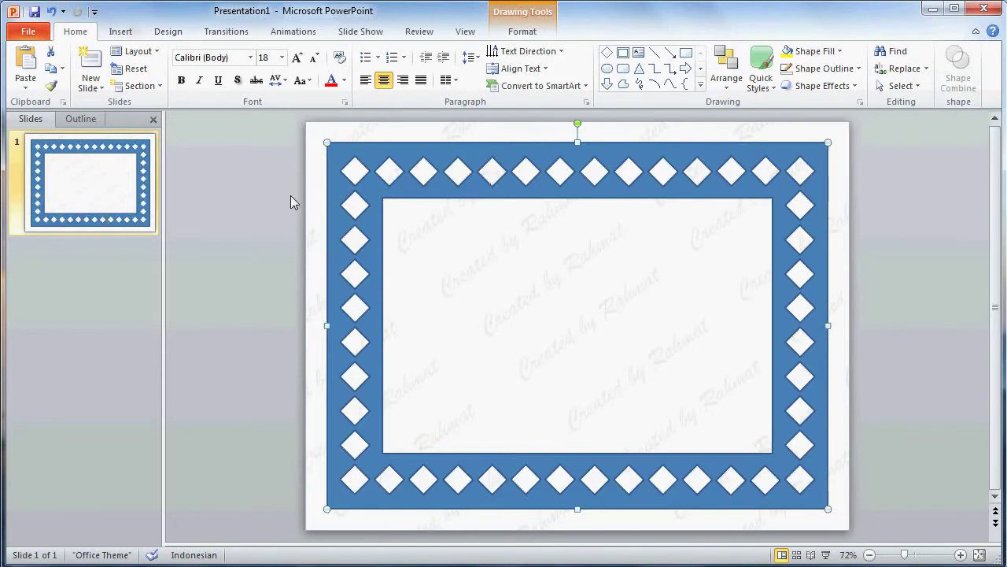
click(520, 39)
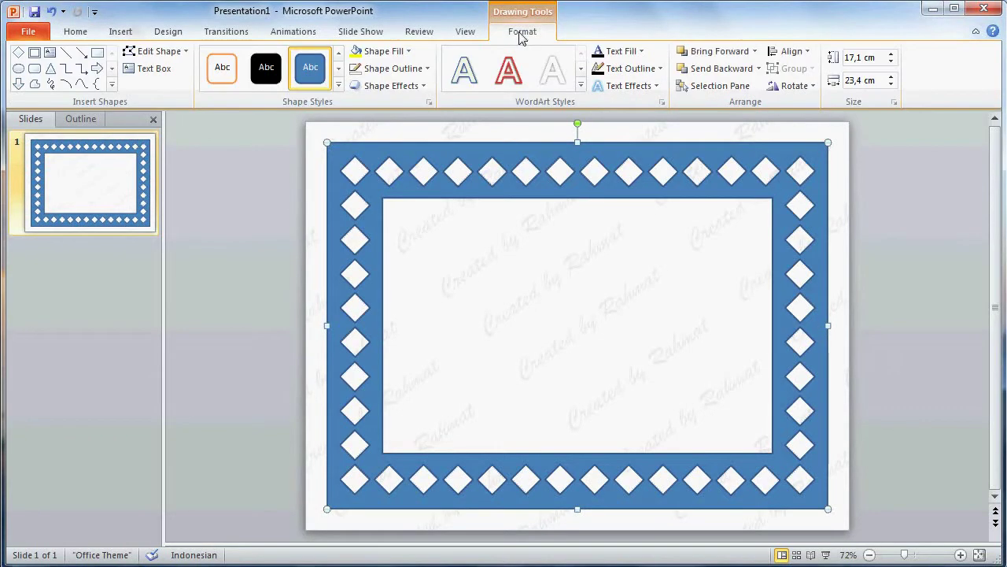
Apply a bevel effect to the combined frame
click(409, 51)
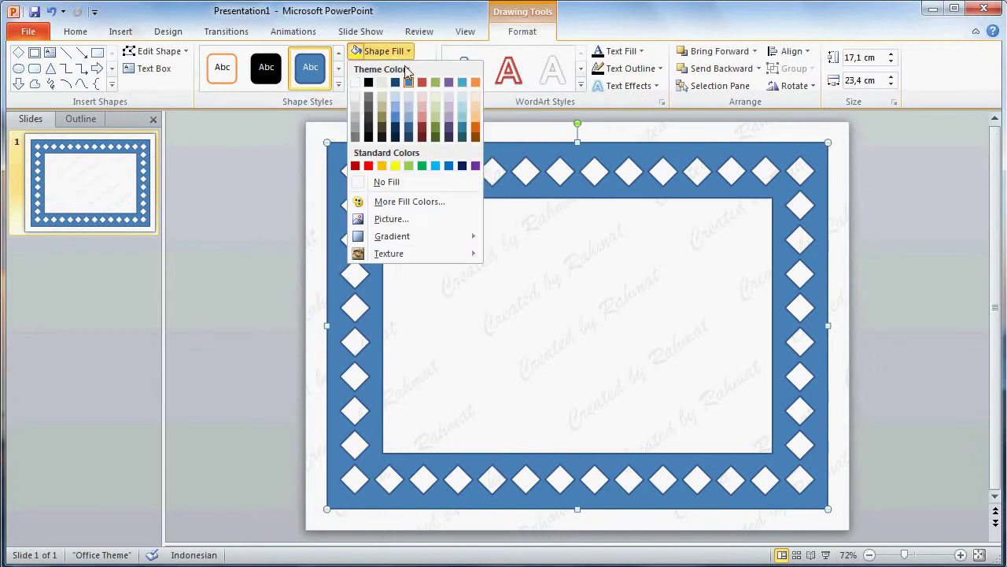
click(443, 11)
click(398, 86)
mouse_move(395, 290)
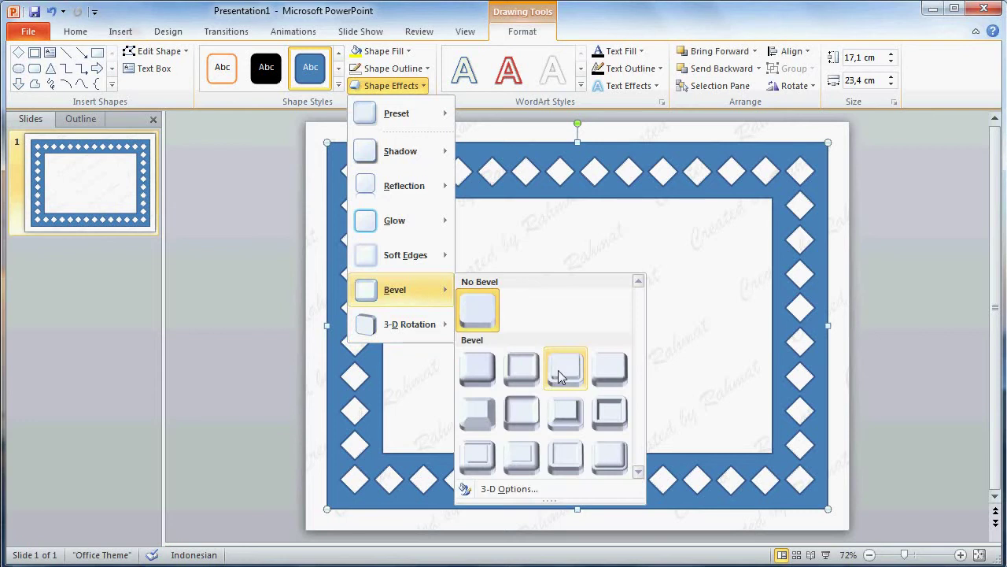
click(562, 375)
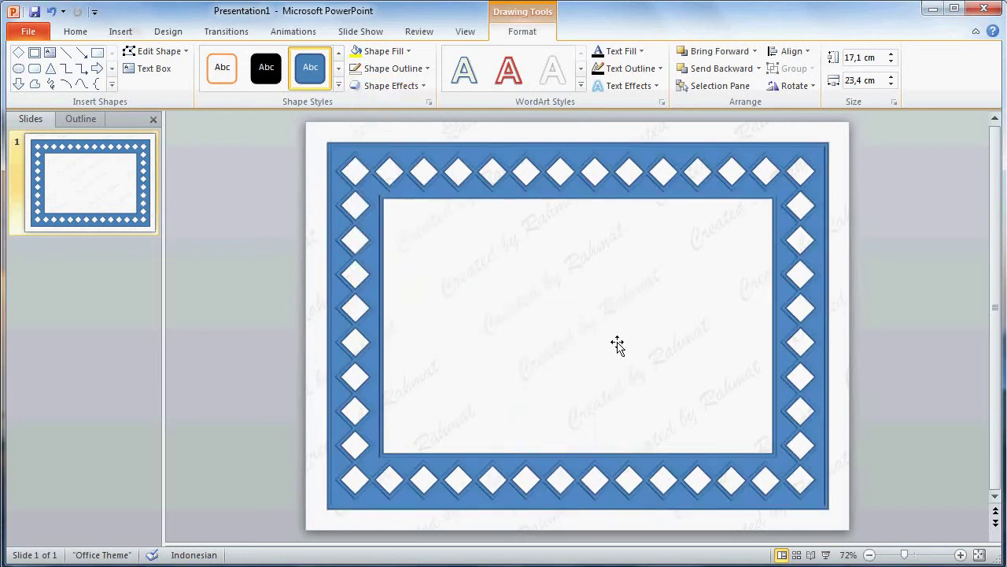
Fill the frame with the dark wood texture and remove its outline
click(383, 51)
mouse_move(389, 253)
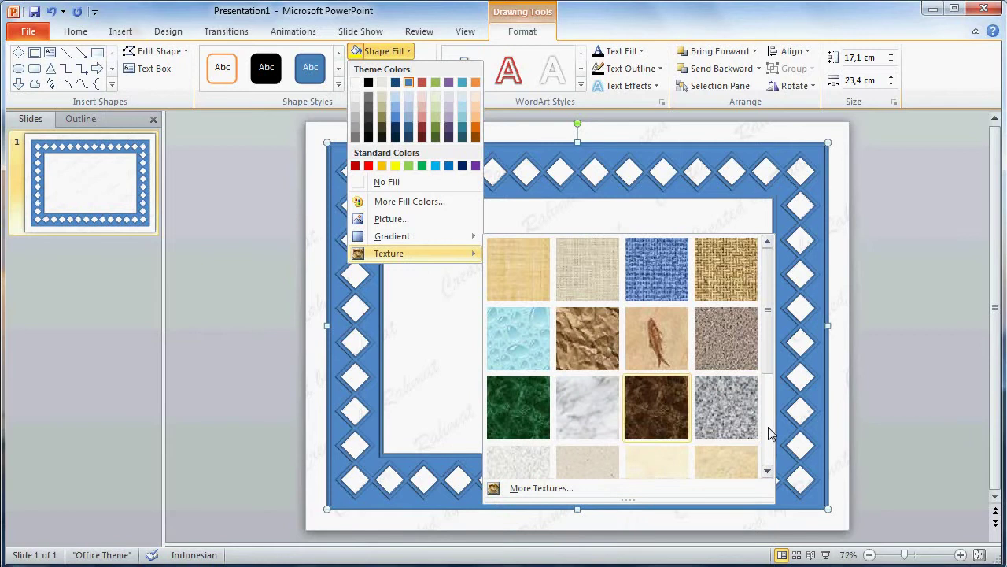
click(768, 428)
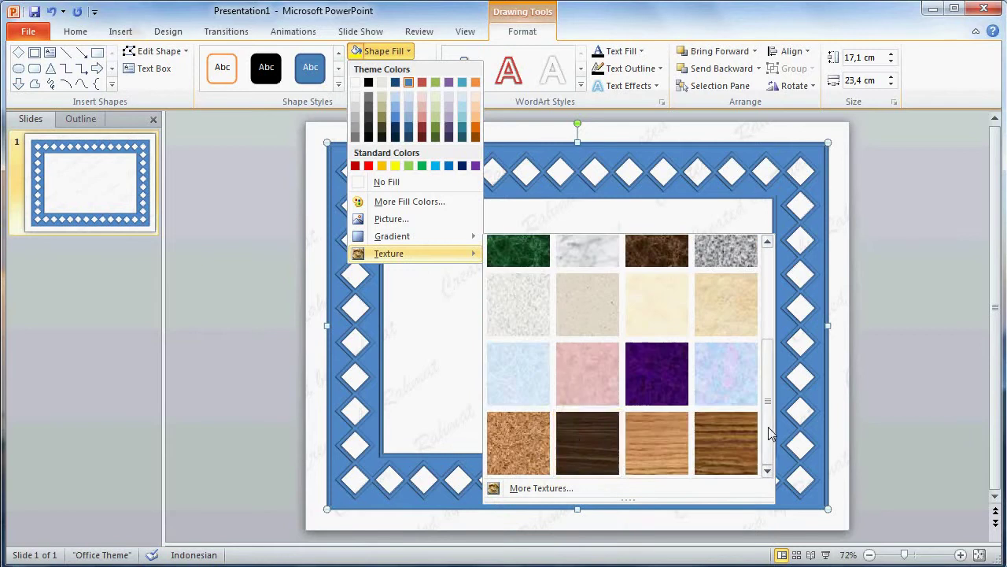
click(579, 441)
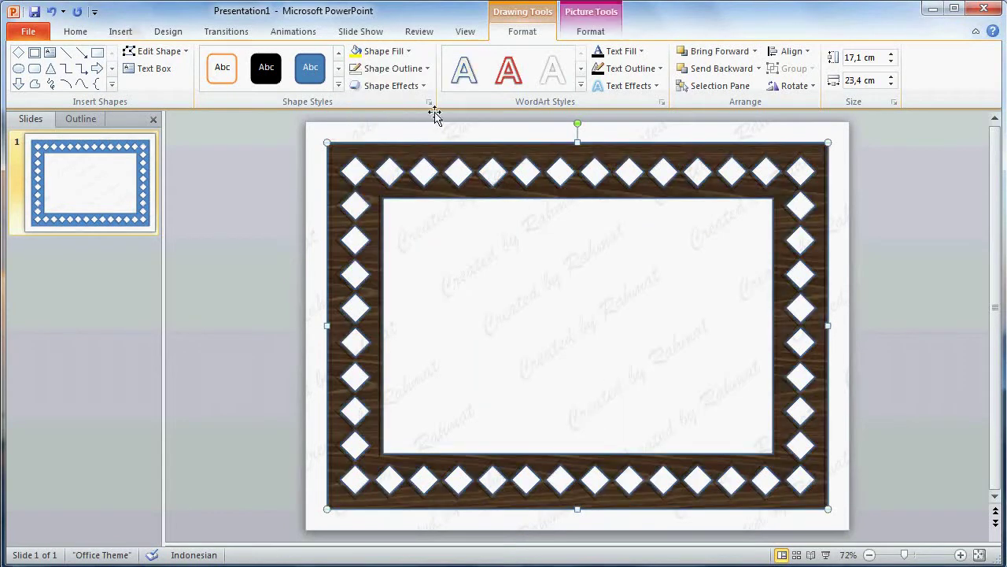
click(409, 69)
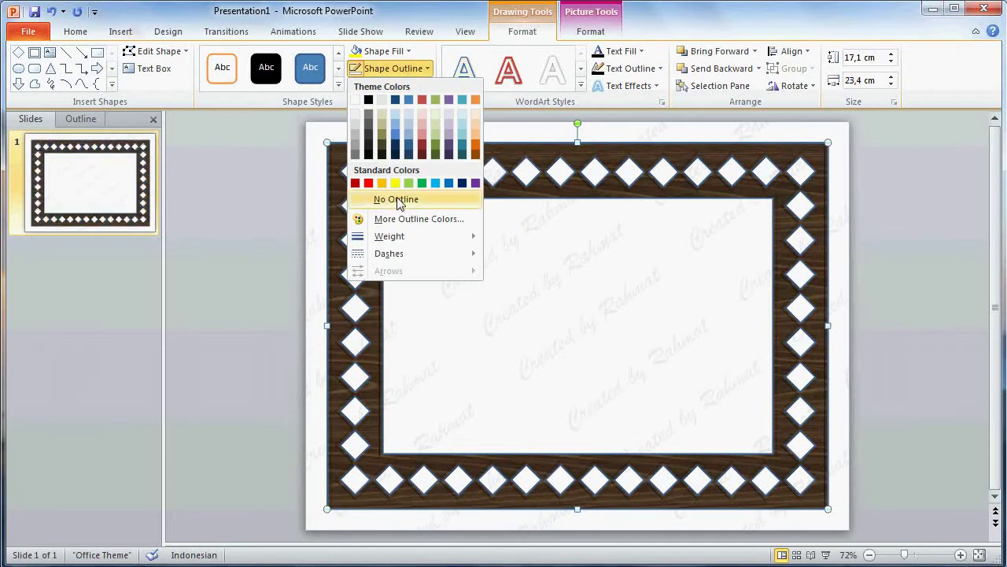
click(399, 200)
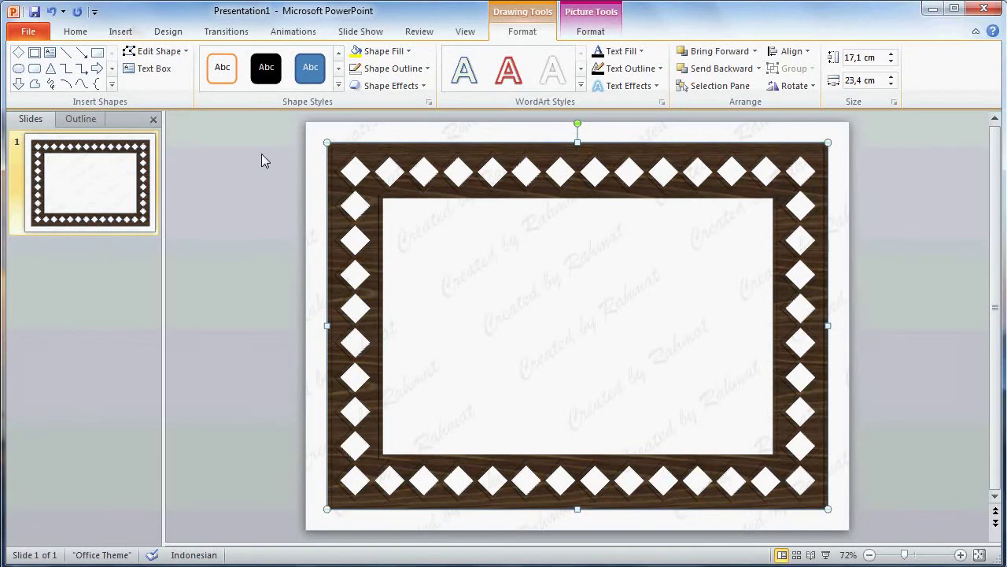
click(516, 260)
Insert the Lighthouse.jpg picture onto the slide
click(120, 32)
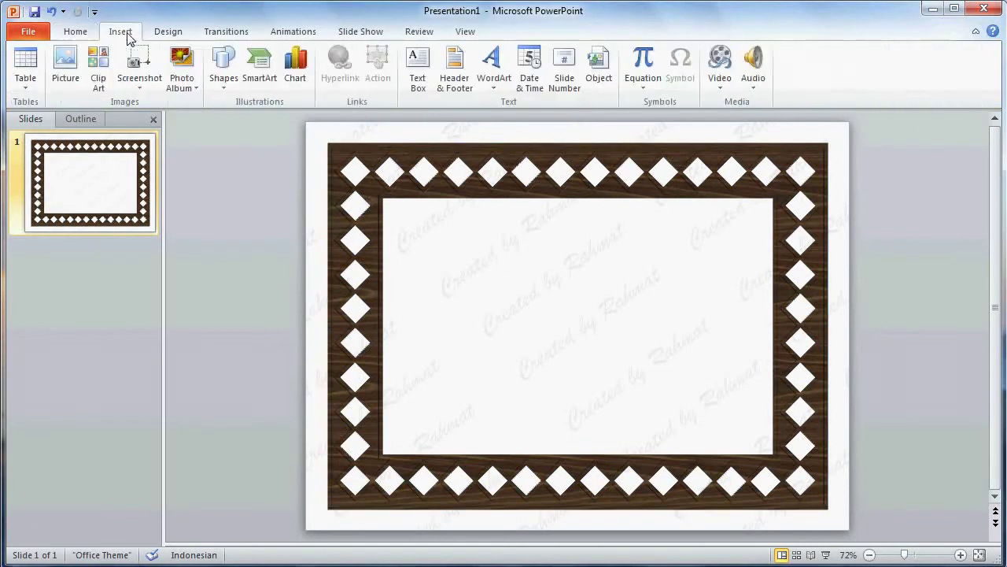
click(70, 64)
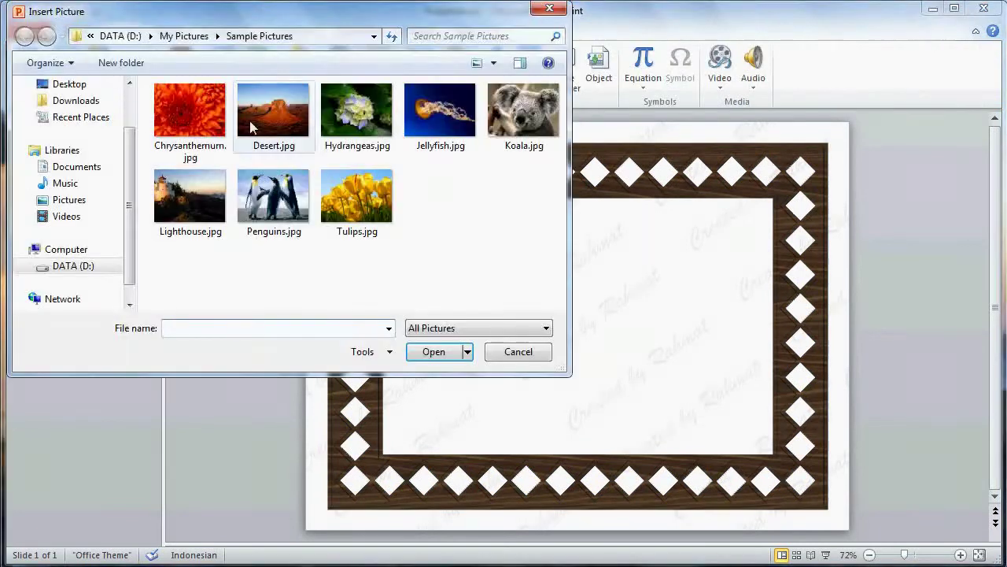
click(188, 197)
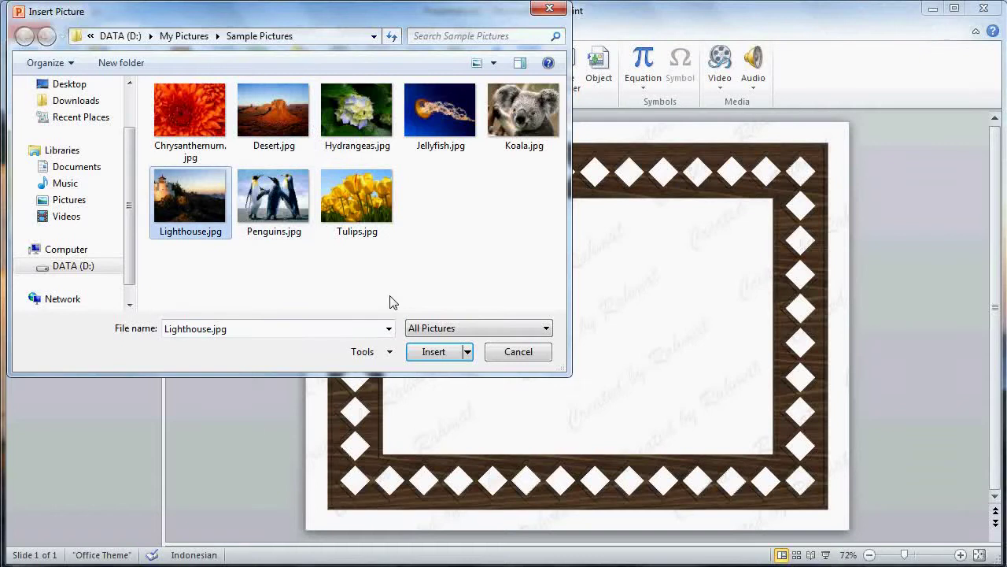
click(434, 352)
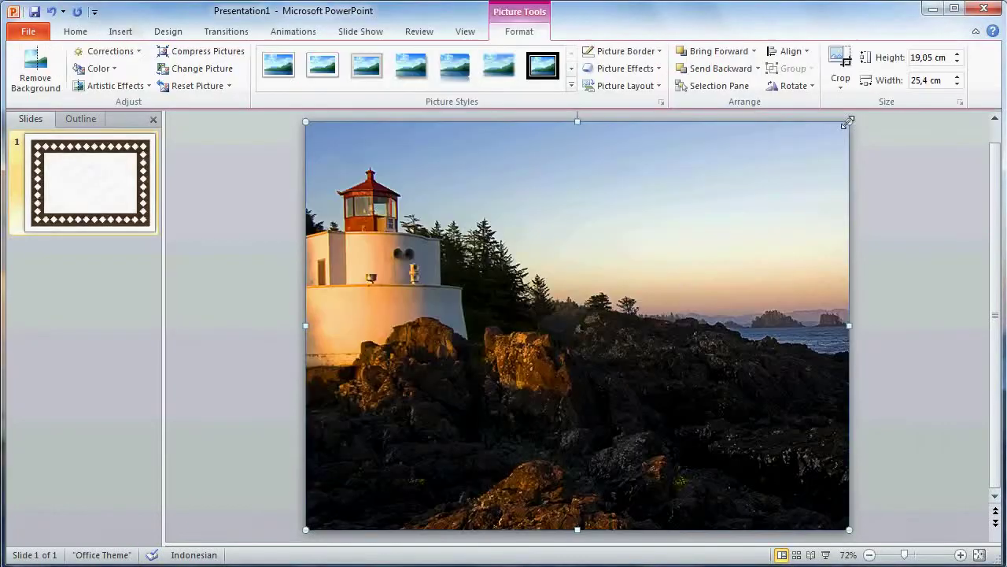
Resize the photo to 12,4 × 18,6 cm, fit it into the frame's opening, and send it behind the frame
drag(849, 122, 565, 309)
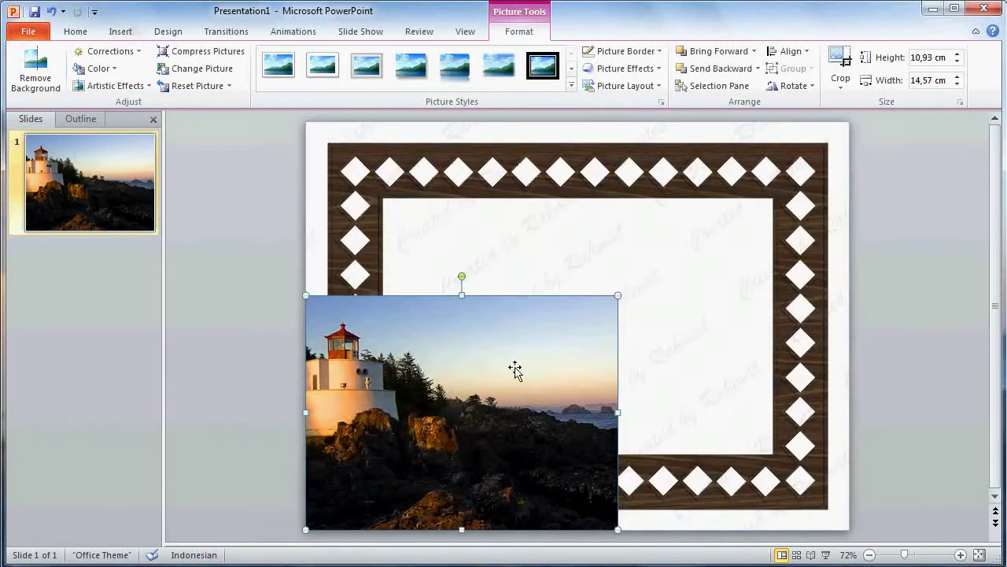
drag(508, 366, 587, 262)
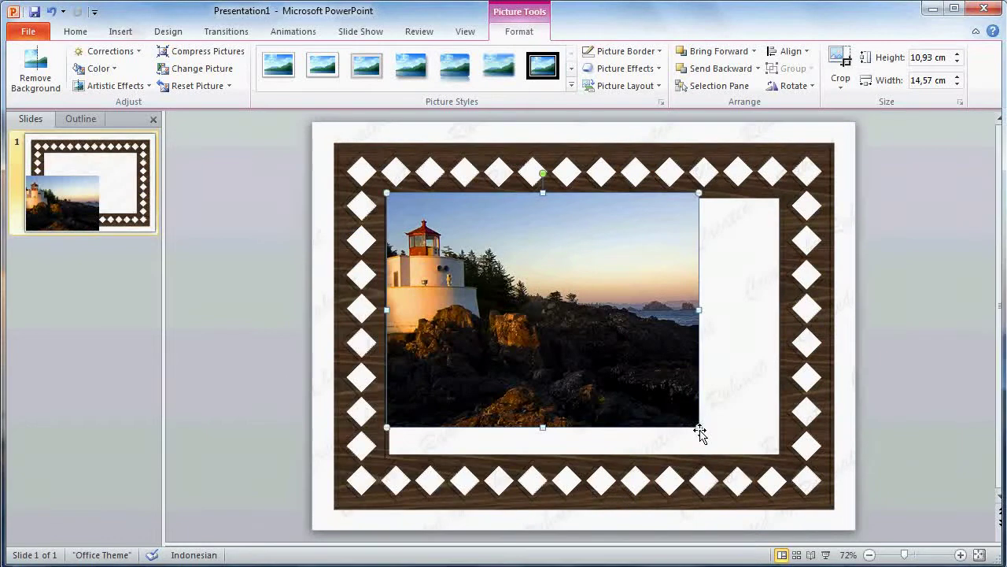
drag(700, 432, 741, 458)
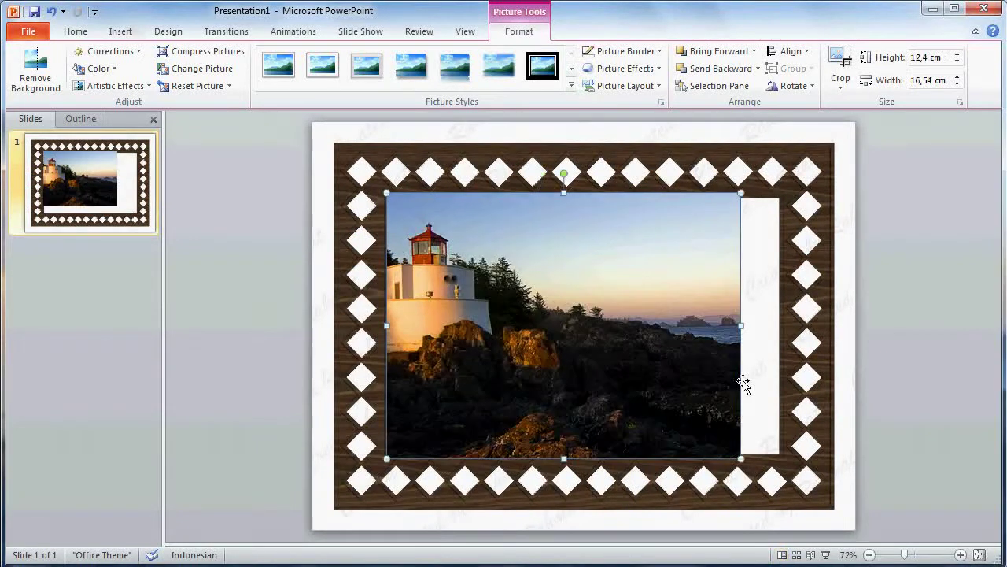
drag(741, 325, 785, 326)
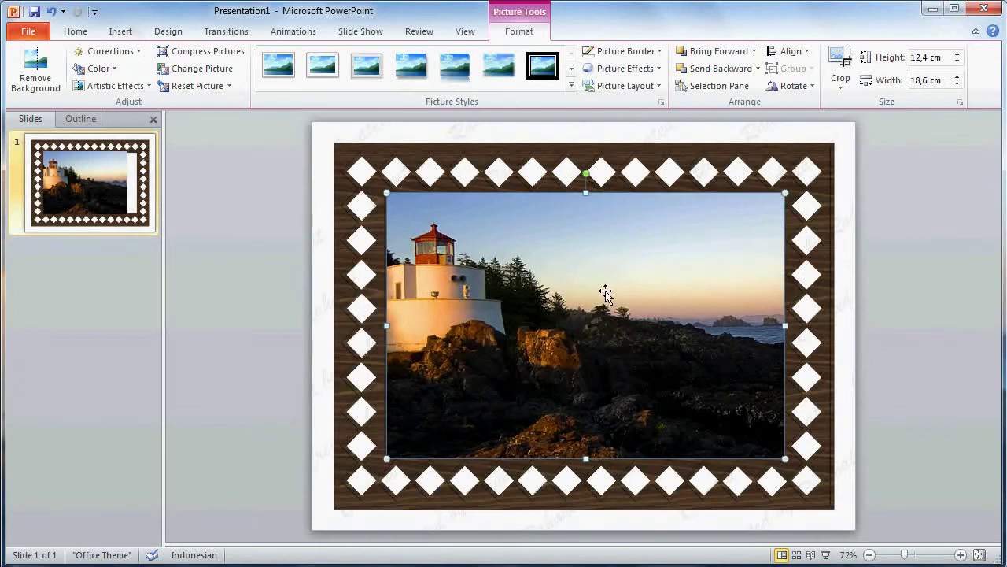
right_click(606, 293)
mouse_move(659, 432)
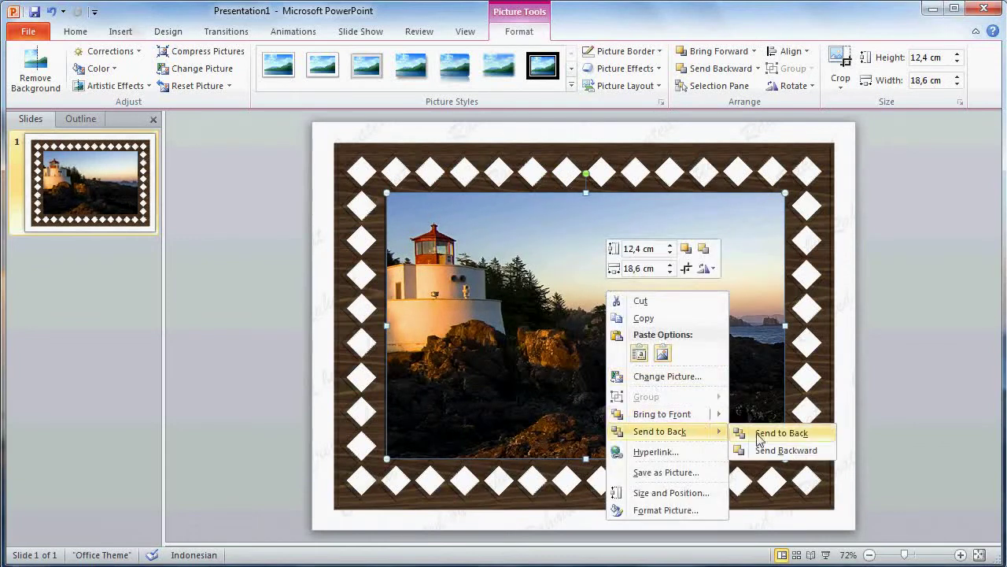
click(759, 434)
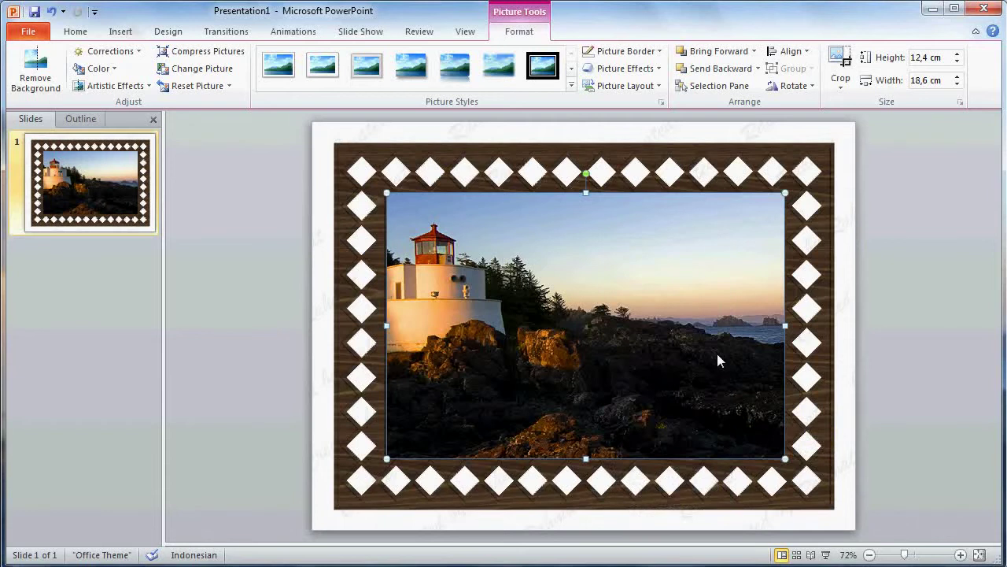
click(251, 244)
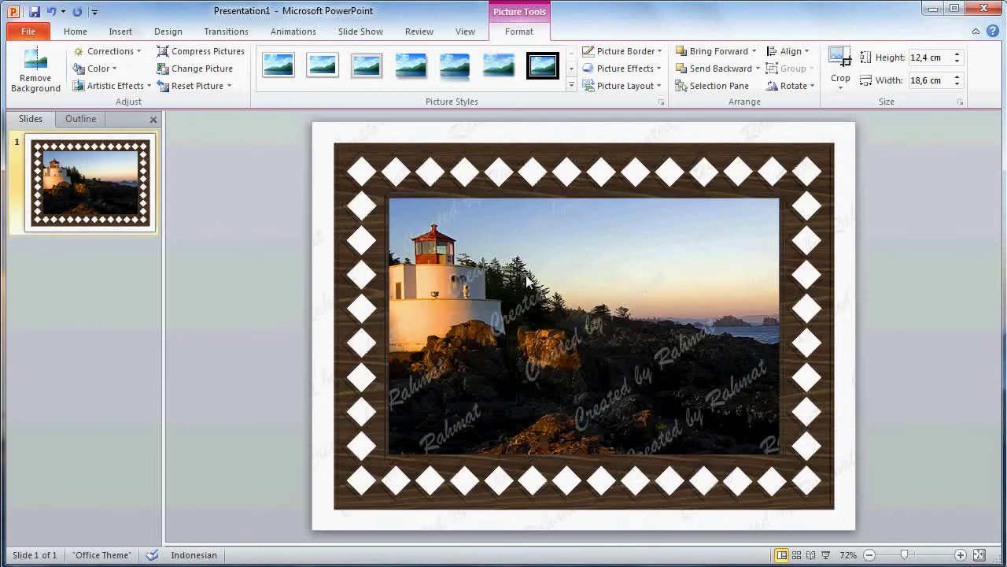
Draw a rectangle covering the whole frame and slide
click(118, 33)
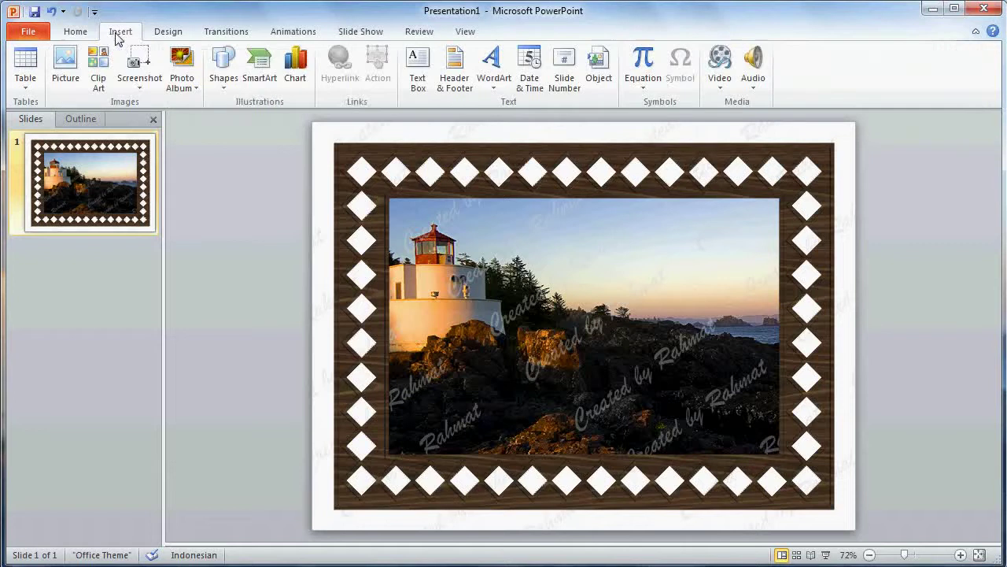
click(224, 85)
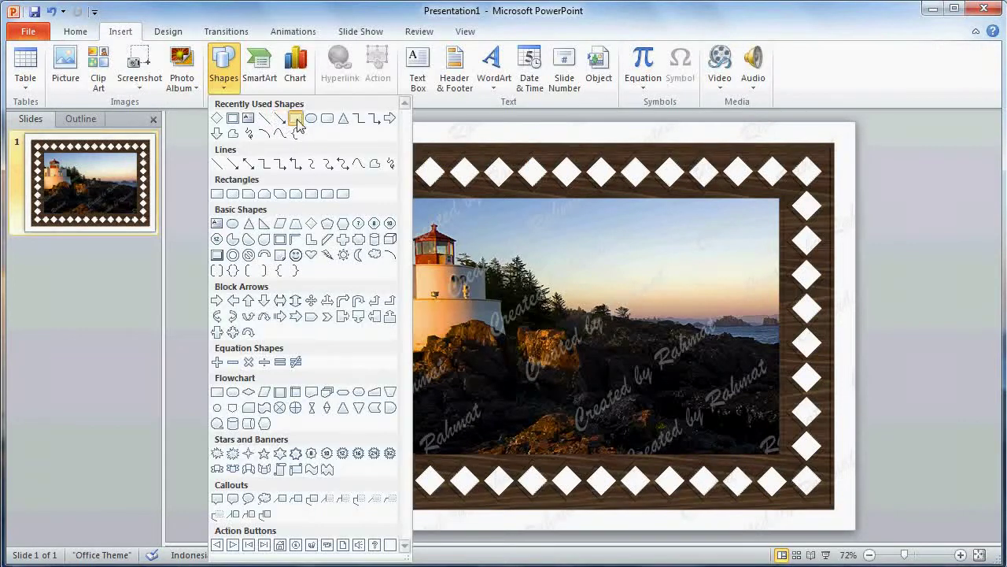
click(296, 119)
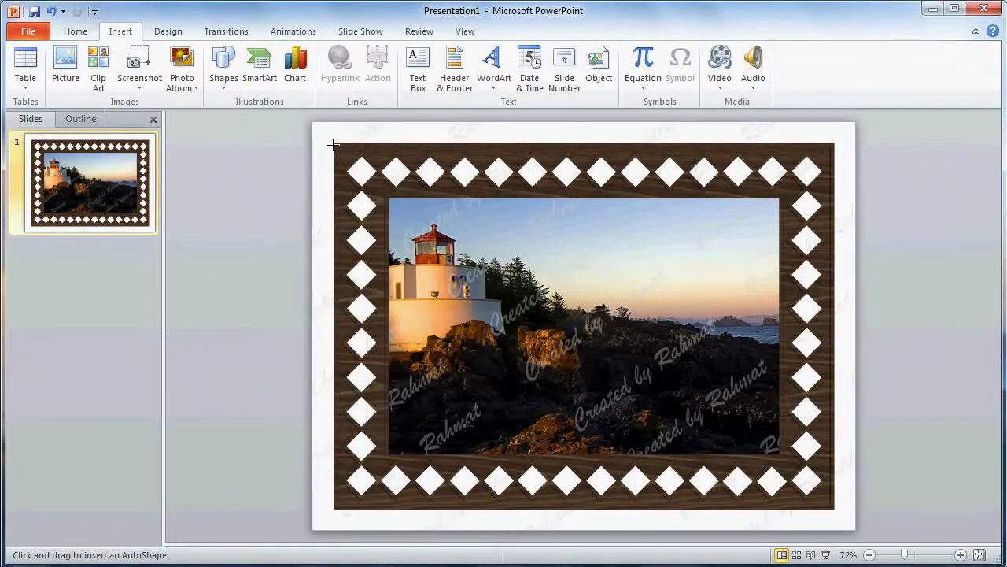
drag(334, 144, 835, 504)
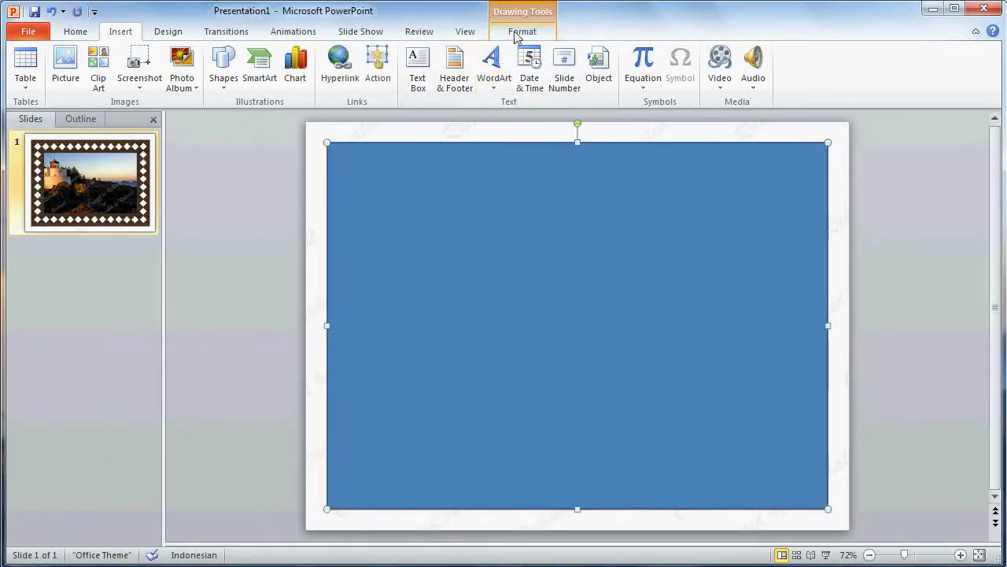
Give the rectangle a pale blue texture fill and no outline, and send it to the back
click(522, 31)
click(376, 52)
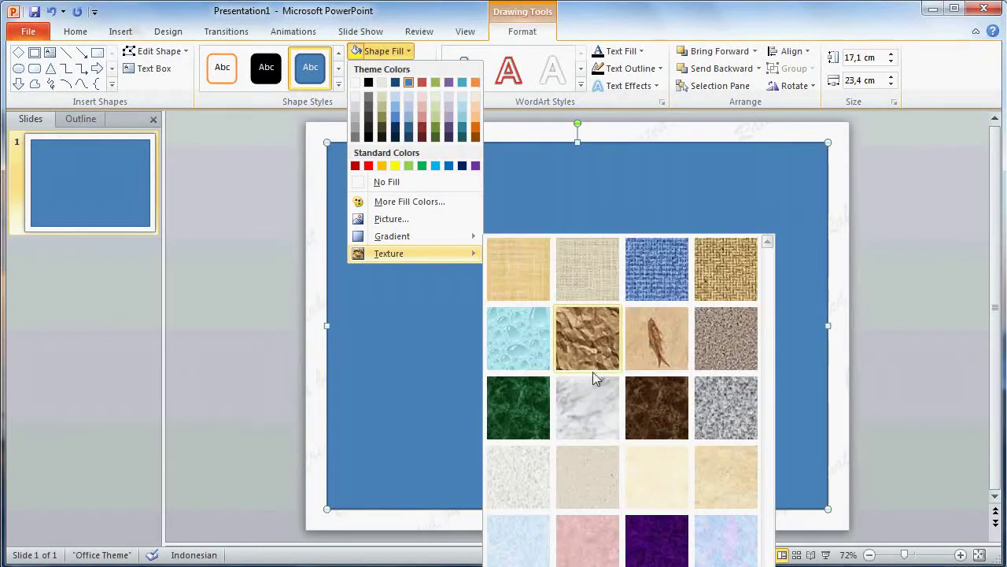
mouse_move(388, 253)
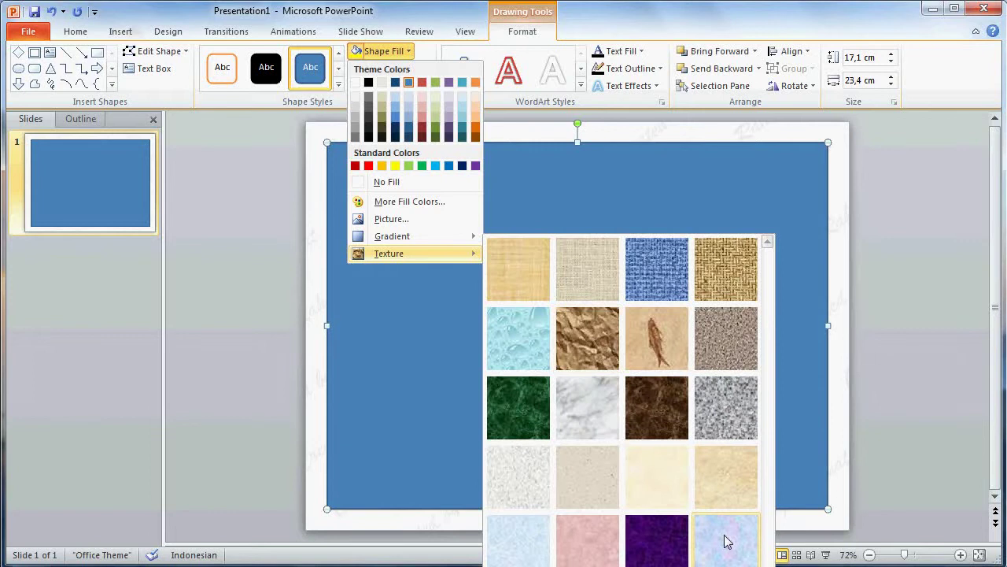
click(726, 542)
click(401, 69)
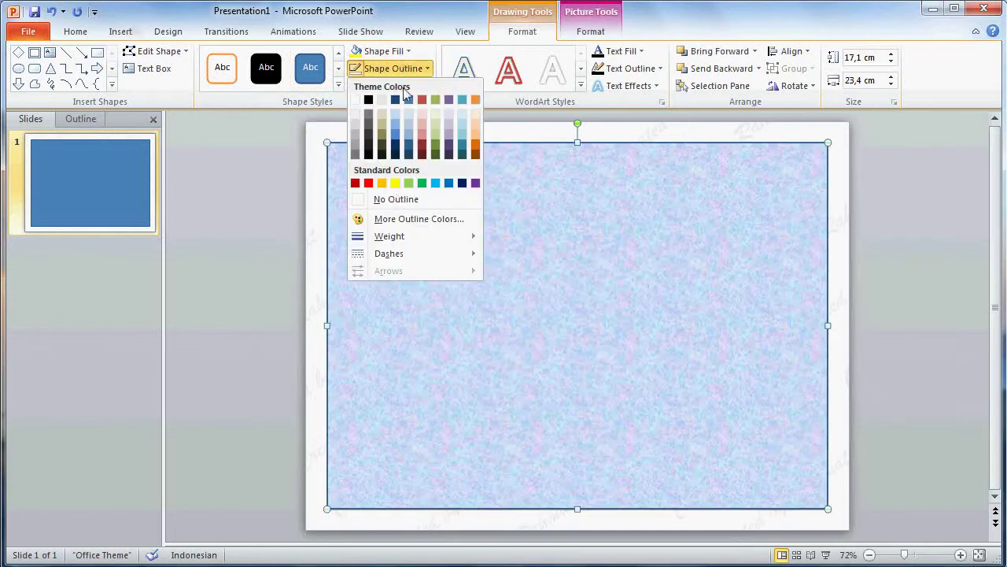
click(399, 200)
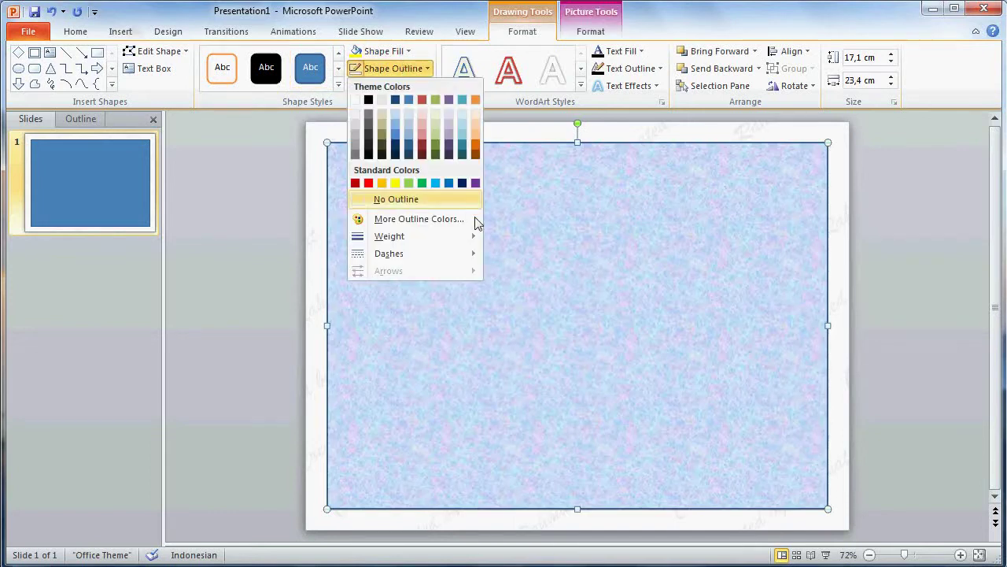
right_click(518, 225)
mouse_move(573, 381)
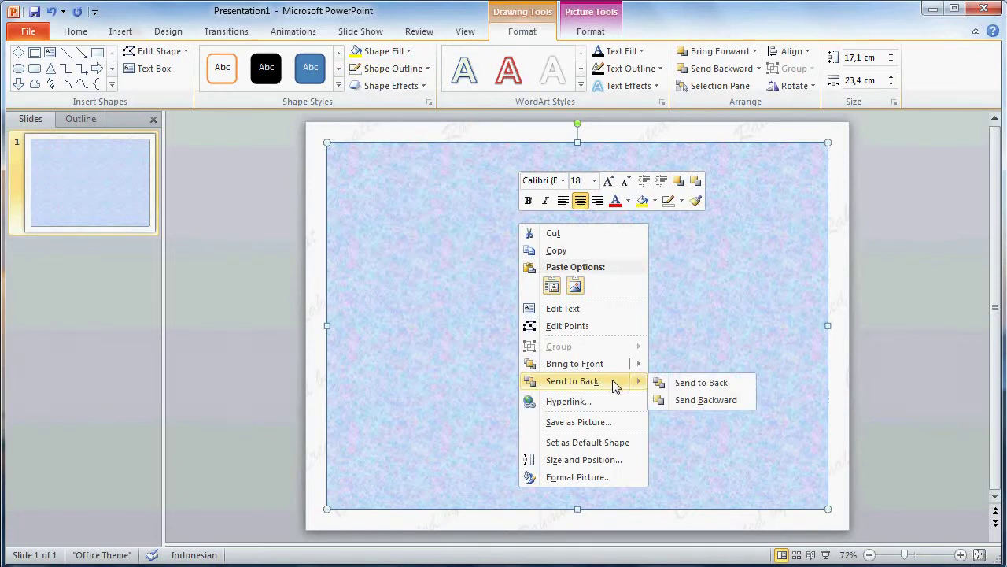
click(677, 383)
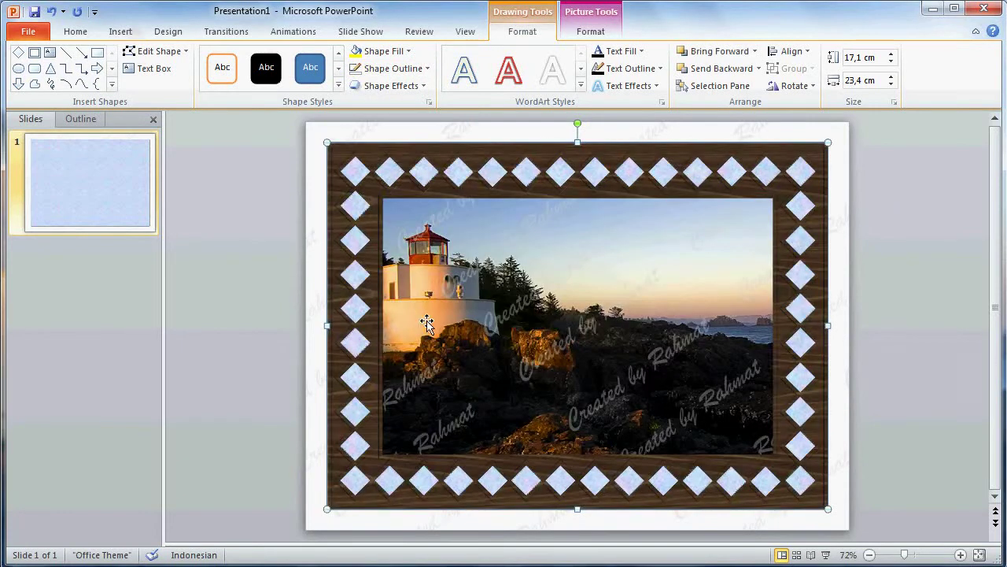
click(195, 178)
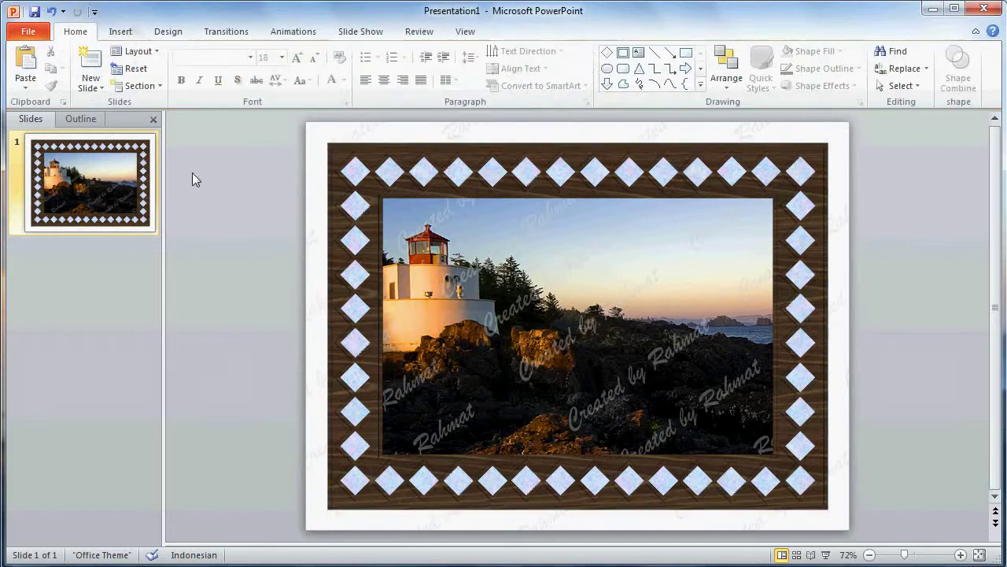
Start the slide show from the beginning to view the framed lighthouse slide
click(363, 33)
click(33, 67)
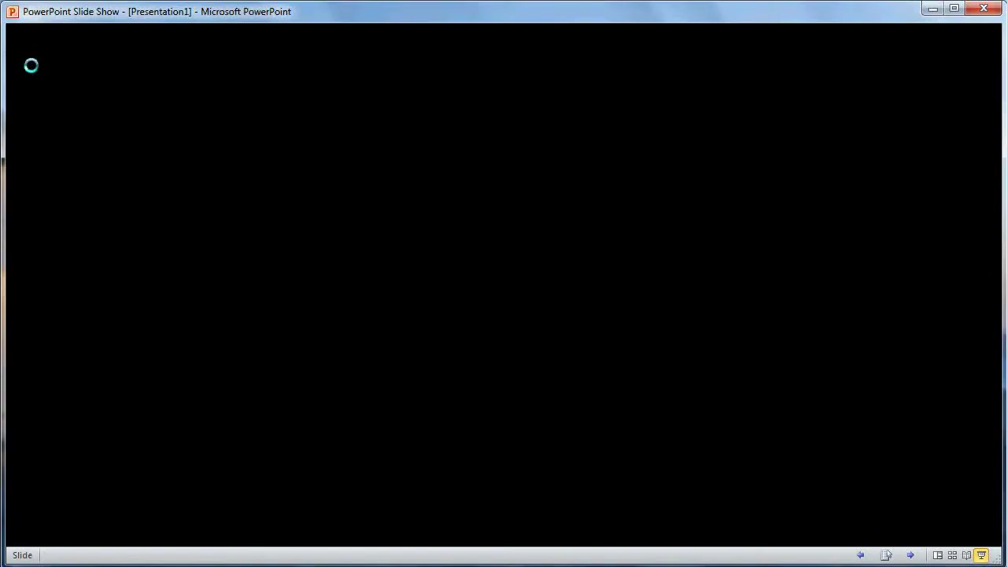